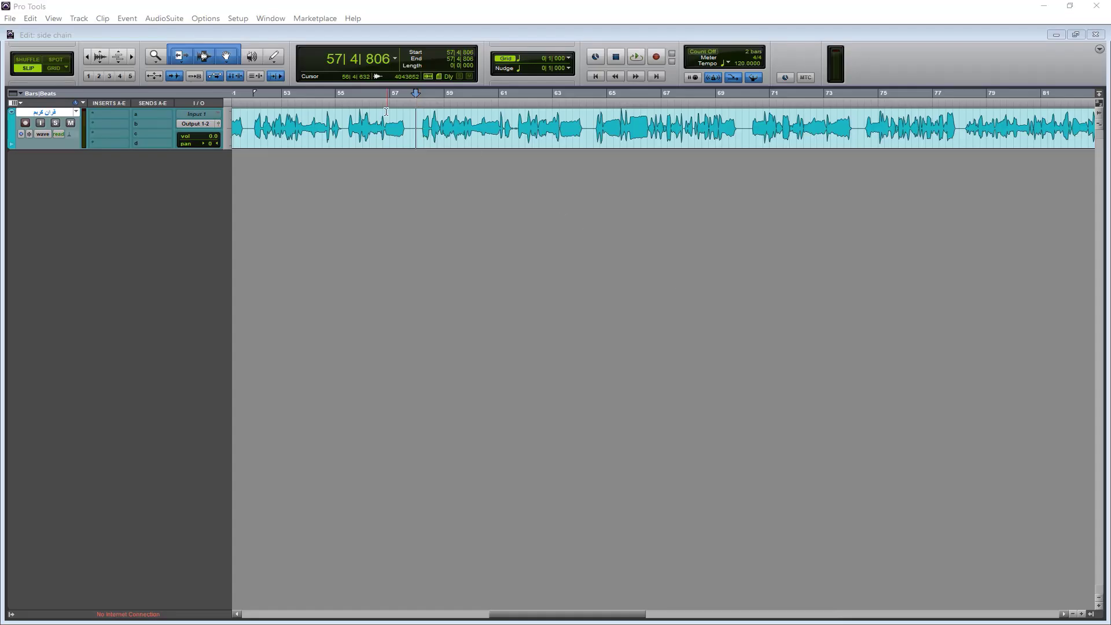
Step: Select the audio from about bar 57 to bar 78 on the قران كريم track and play it back
drag(413, 139, 962, 167)
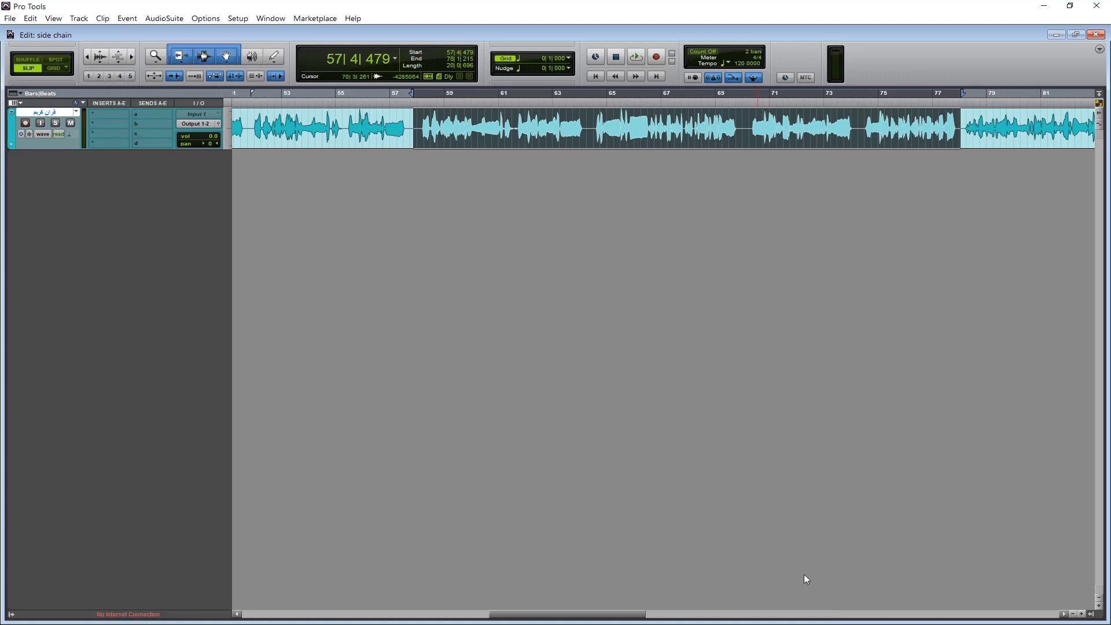
click(636, 58)
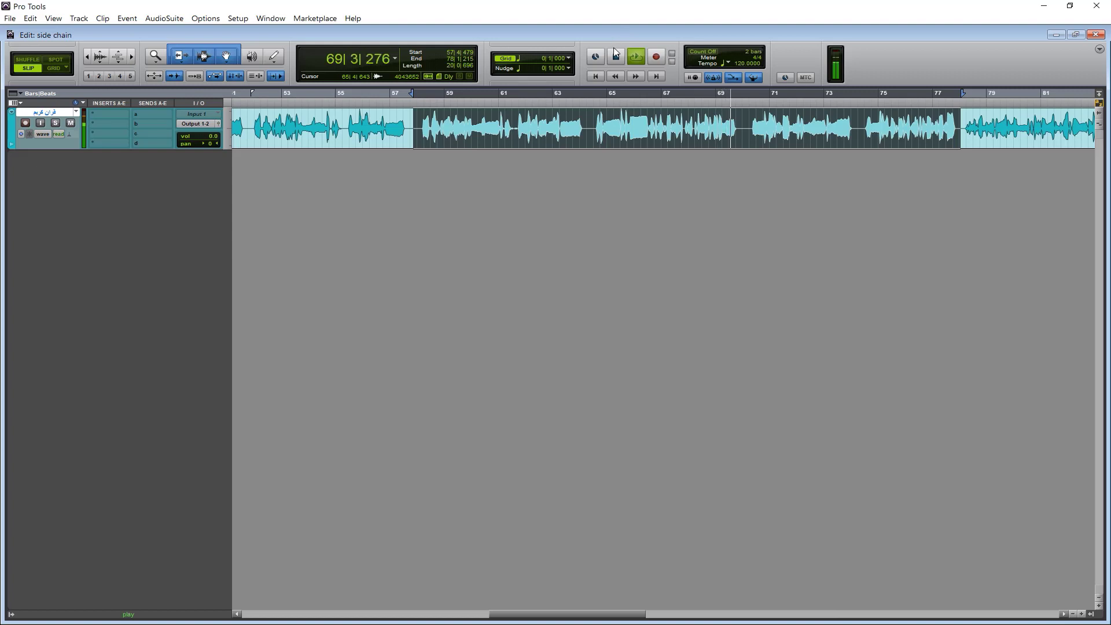
key(space)
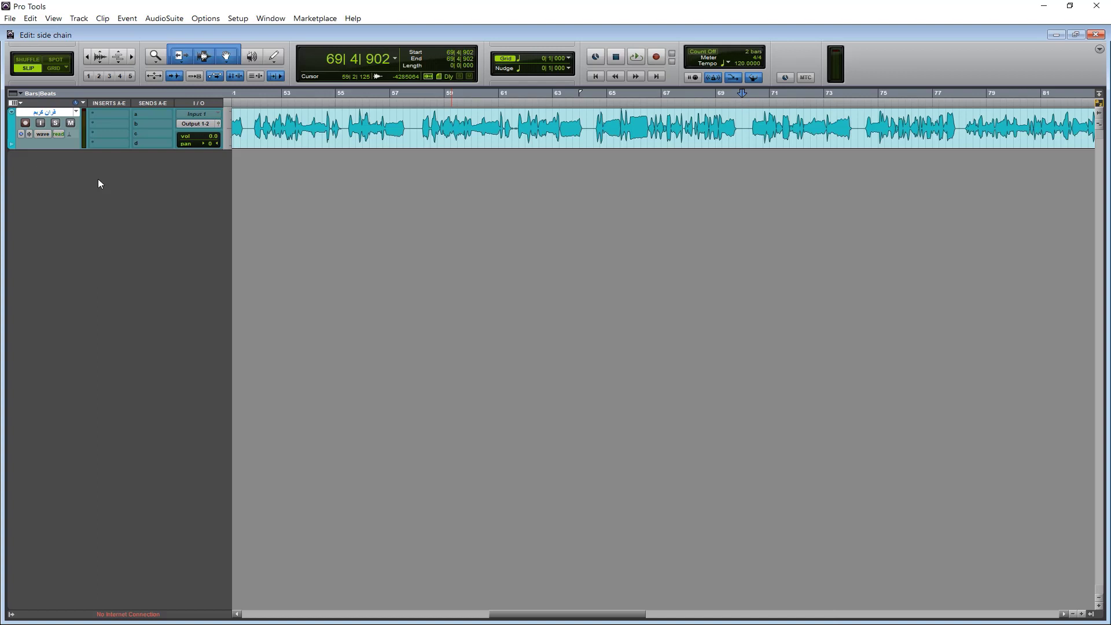
Step: Create one new stereo Aux Input track below the قران كريم track
click(79, 18)
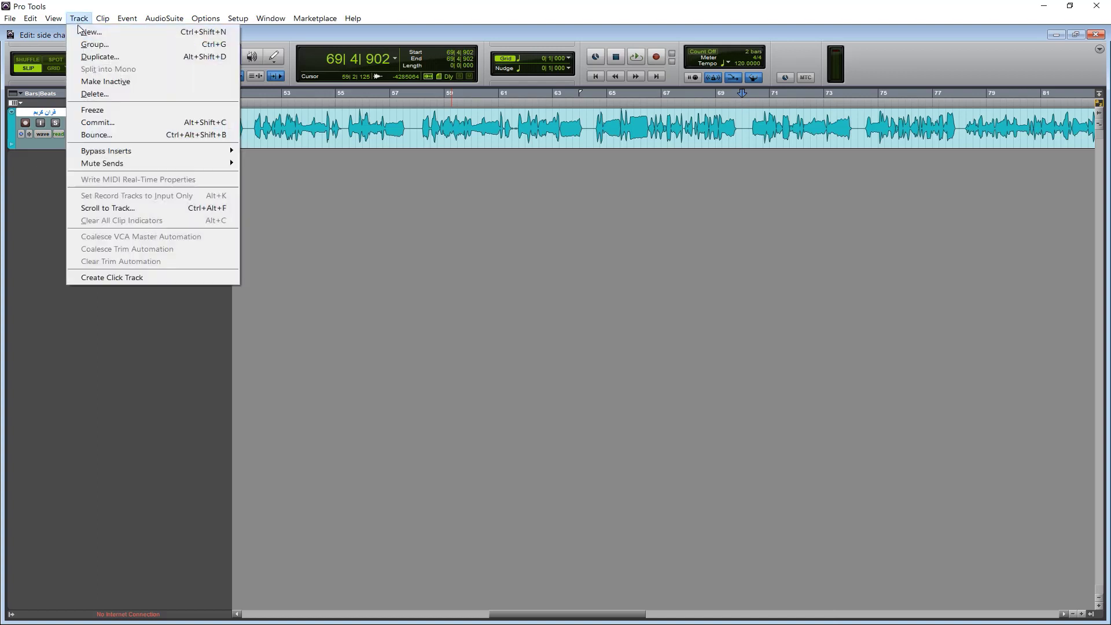
click(117, 33)
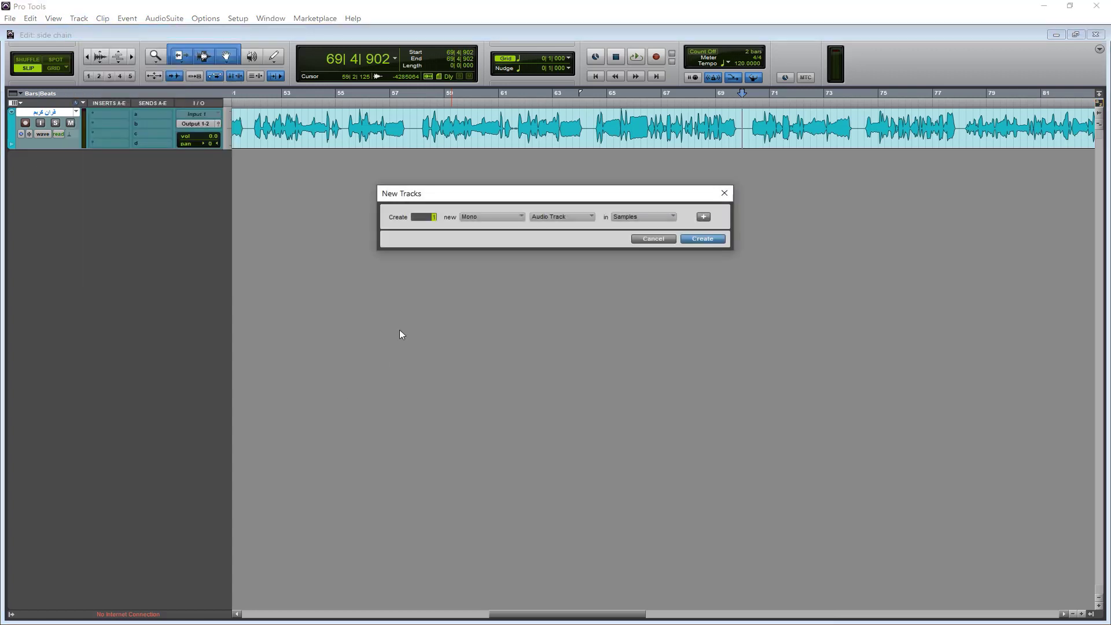
click(389, 197)
click(400, 210)
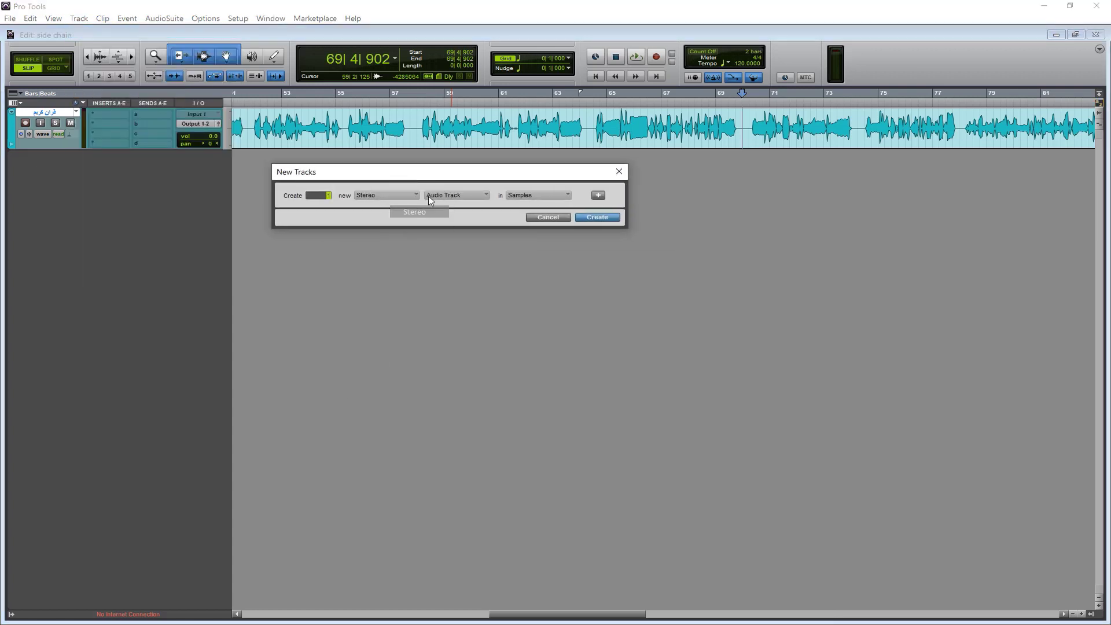
click(439, 194)
click(457, 212)
click(605, 220)
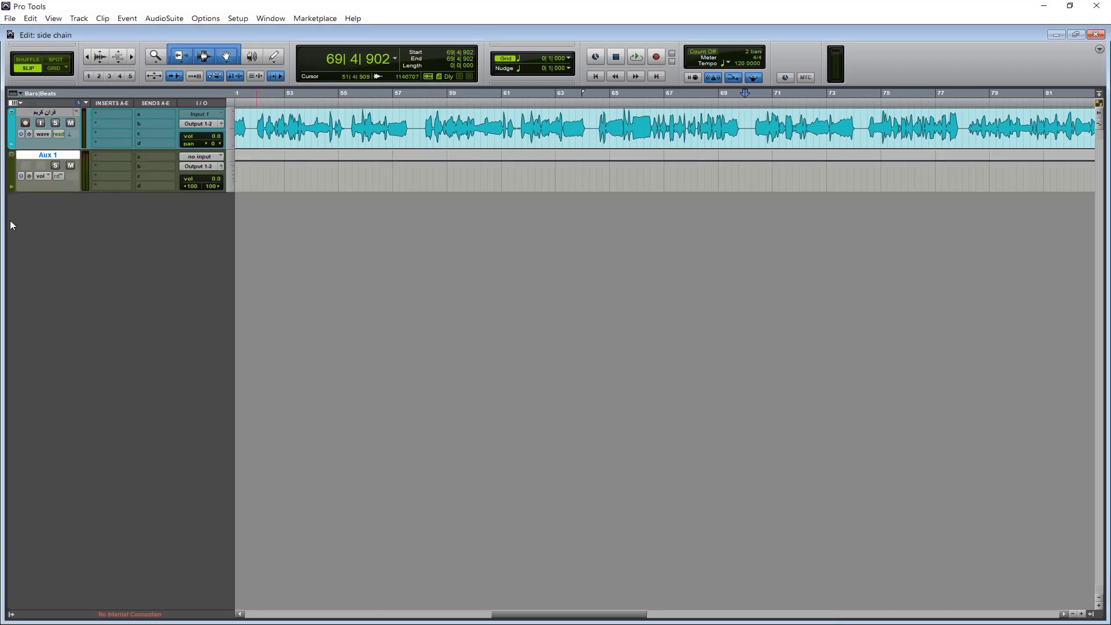
Step: Rename the new aux track as ريفيرب
double_click(47, 155)
text(دو)
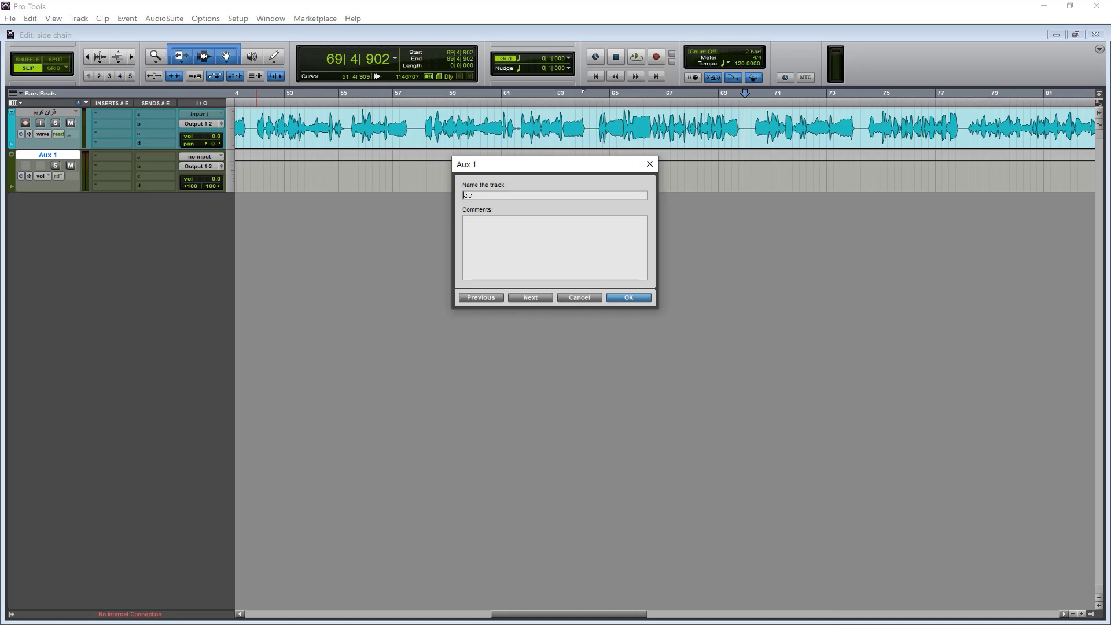
text(رب)
key(Return)
Step: Insert the stereo ValhallaVintageVerb reverb in the ريفيرب track's first insert slot and set its decay to 3.99 s
click(99, 155)
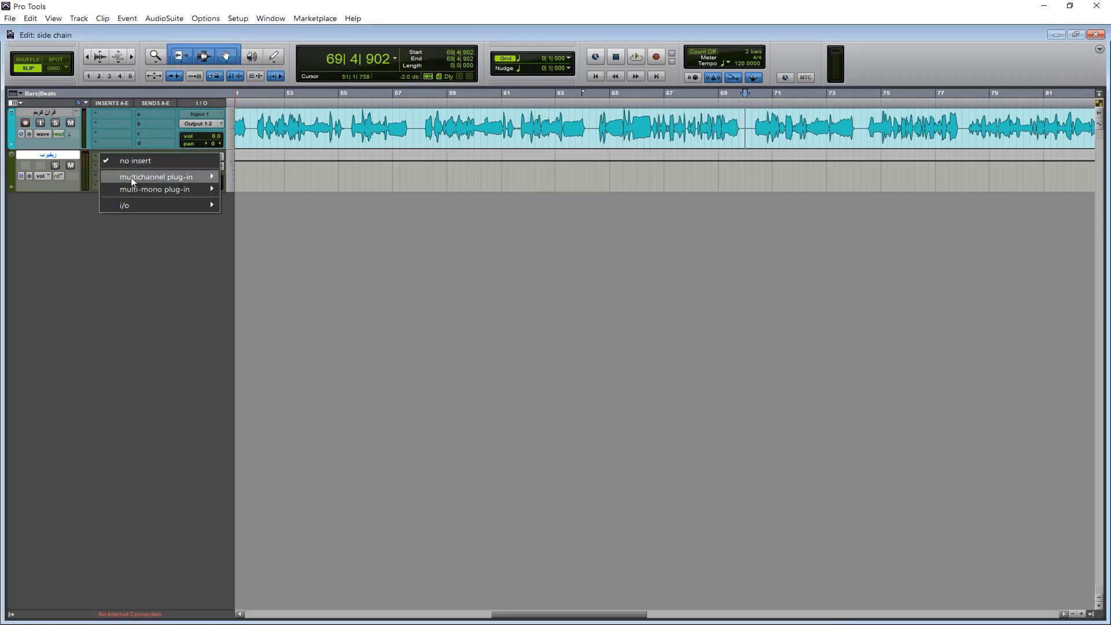
mouse_move(131, 177)
mouse_move(272, 214)
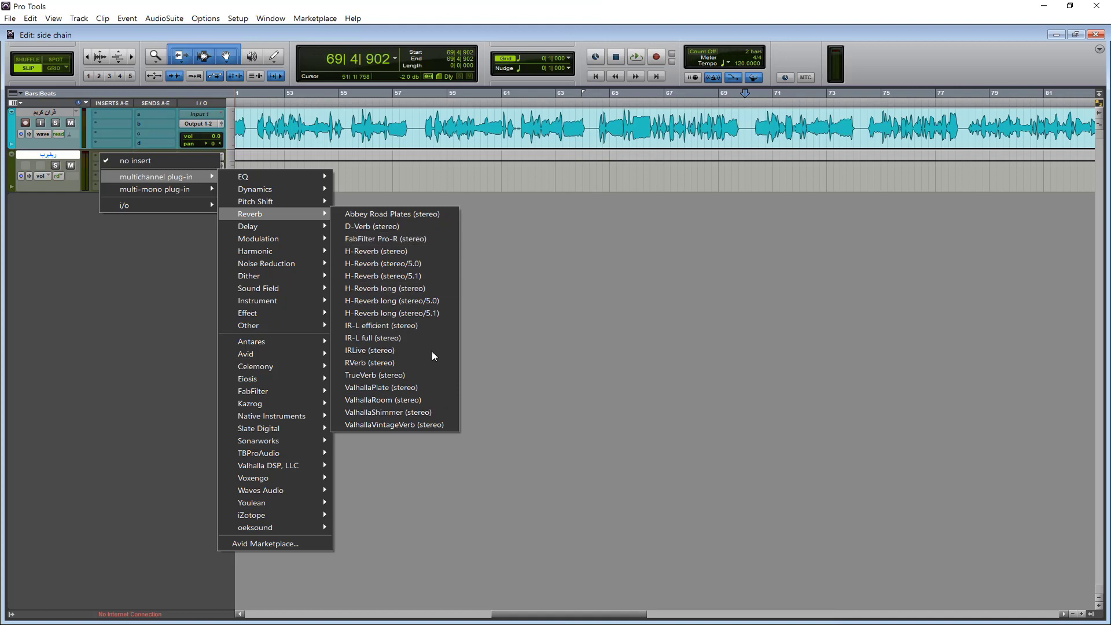
click(424, 425)
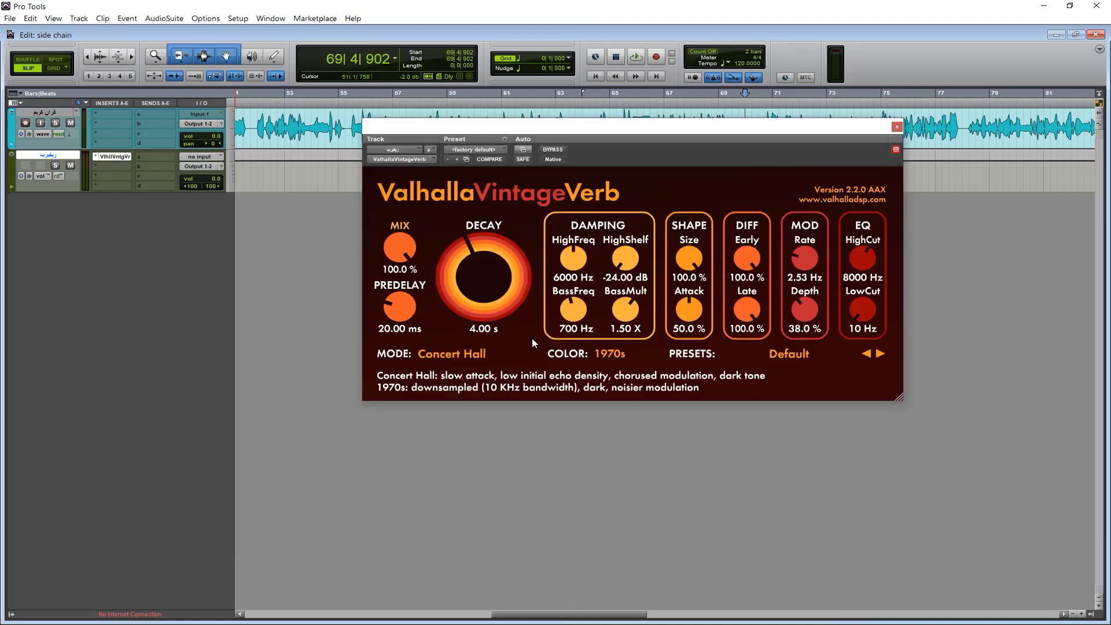
drag(492, 280, 488, 269)
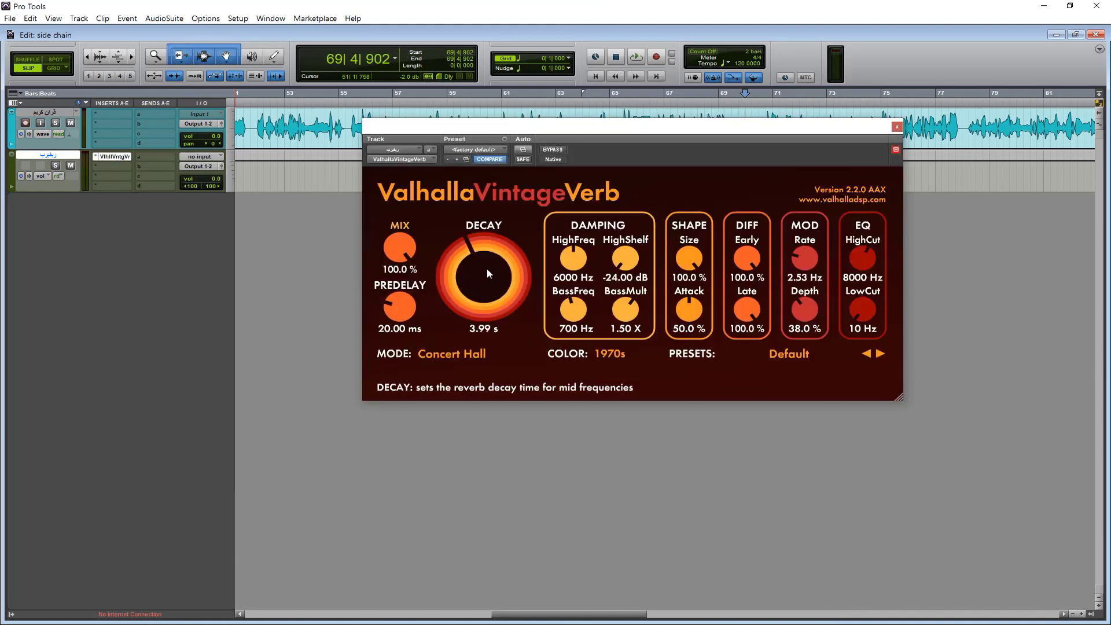
click(897, 126)
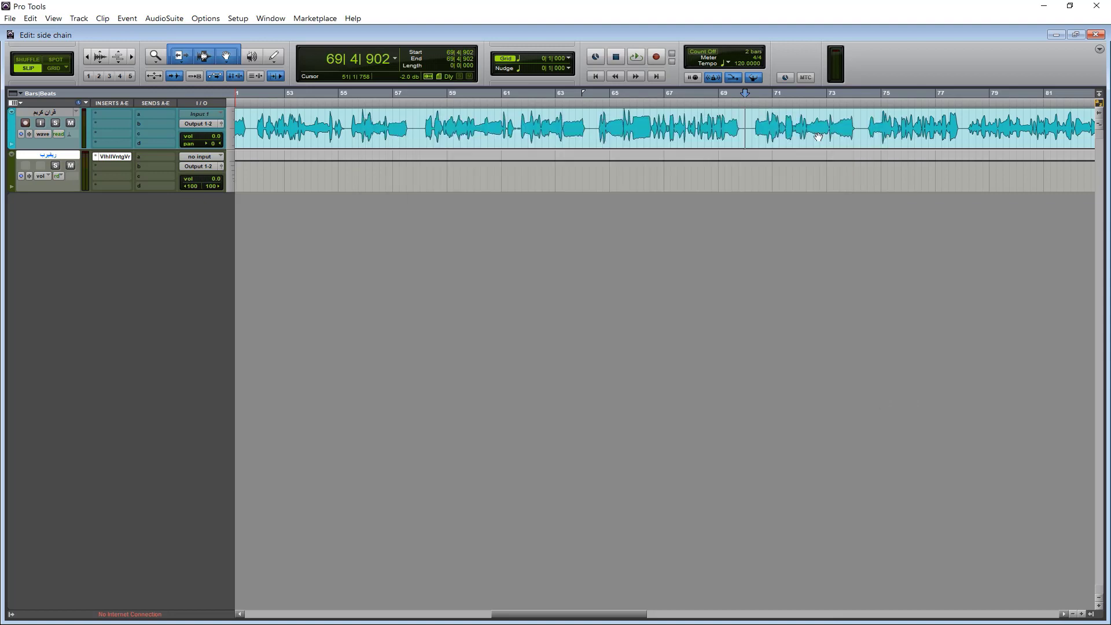
Step: Route send A of the قران كريم track to the stereo ريفيرب track
click(146, 115)
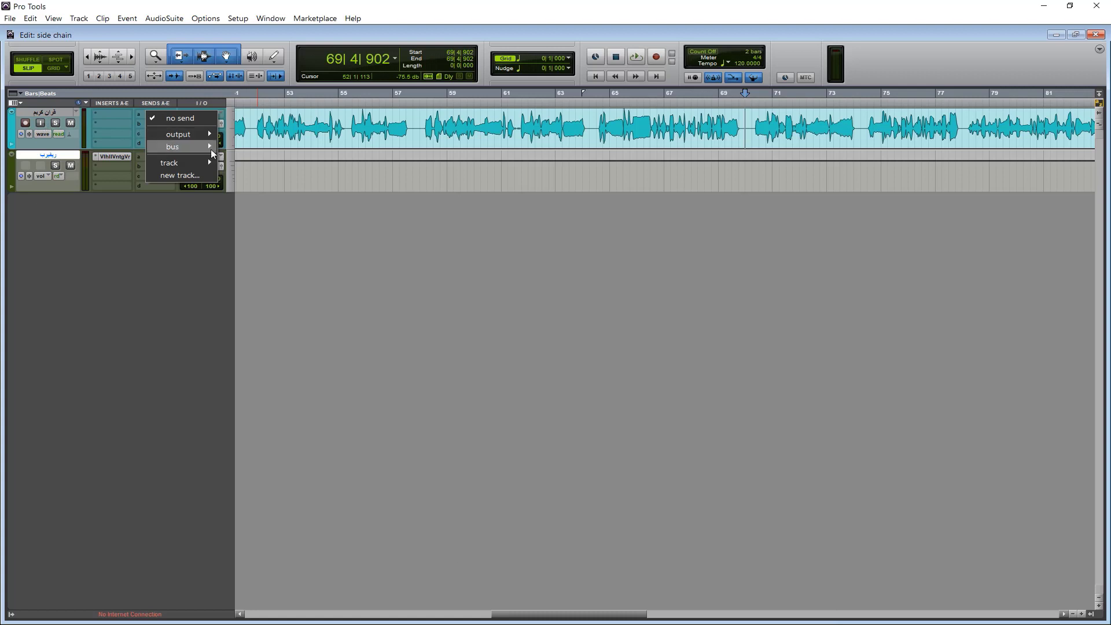
mouse_move(207, 159)
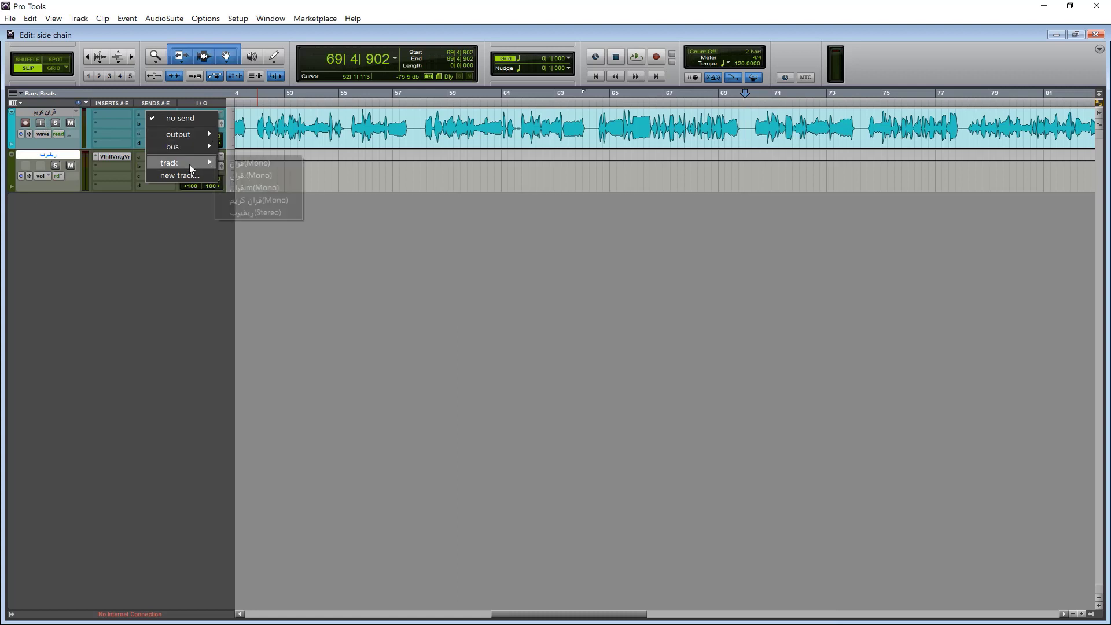
click(260, 216)
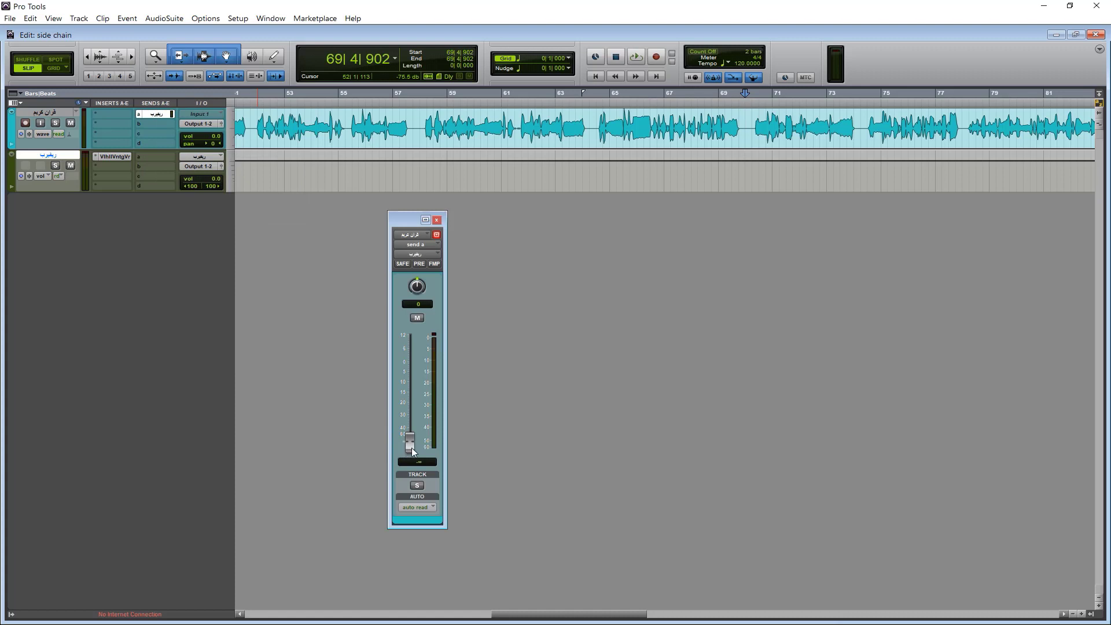
Step: Raise the reverb send level to about -10.2 dB while listening to playback, then stop and close the send fader
key(space)
drag(409, 449, 418, 379)
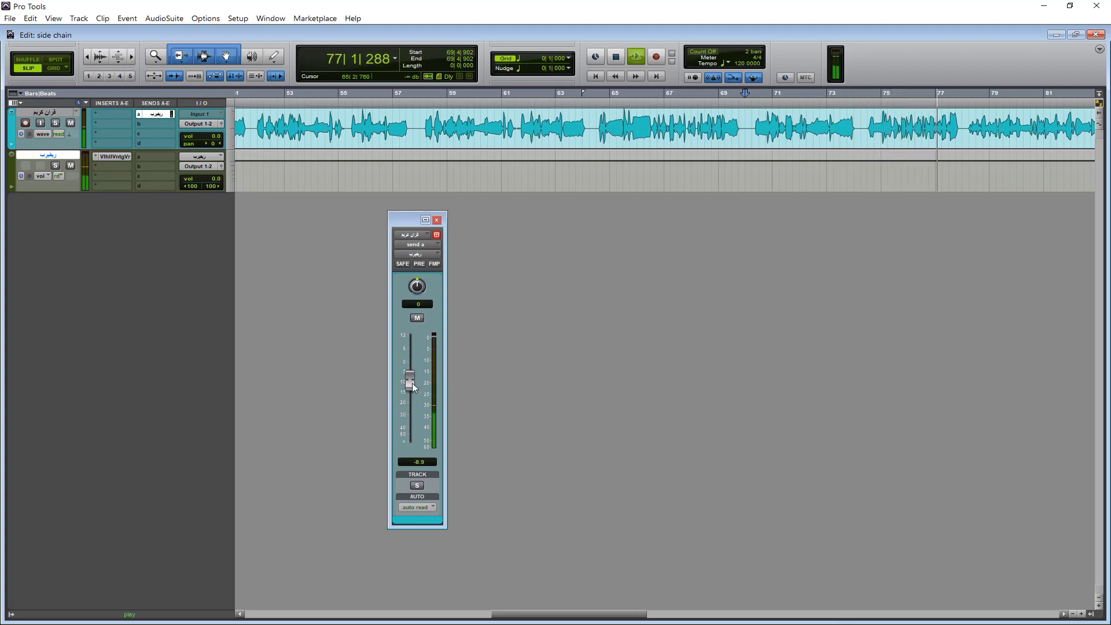
drag(413, 383, 412, 386)
drag(575, 614, 631, 622)
key(space)
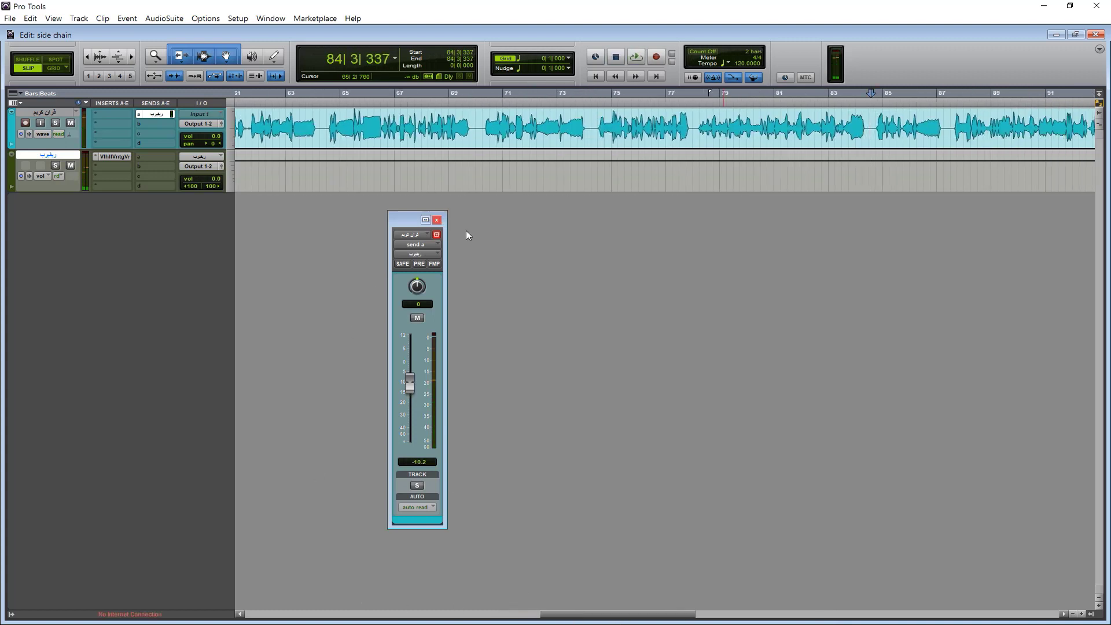
click(437, 220)
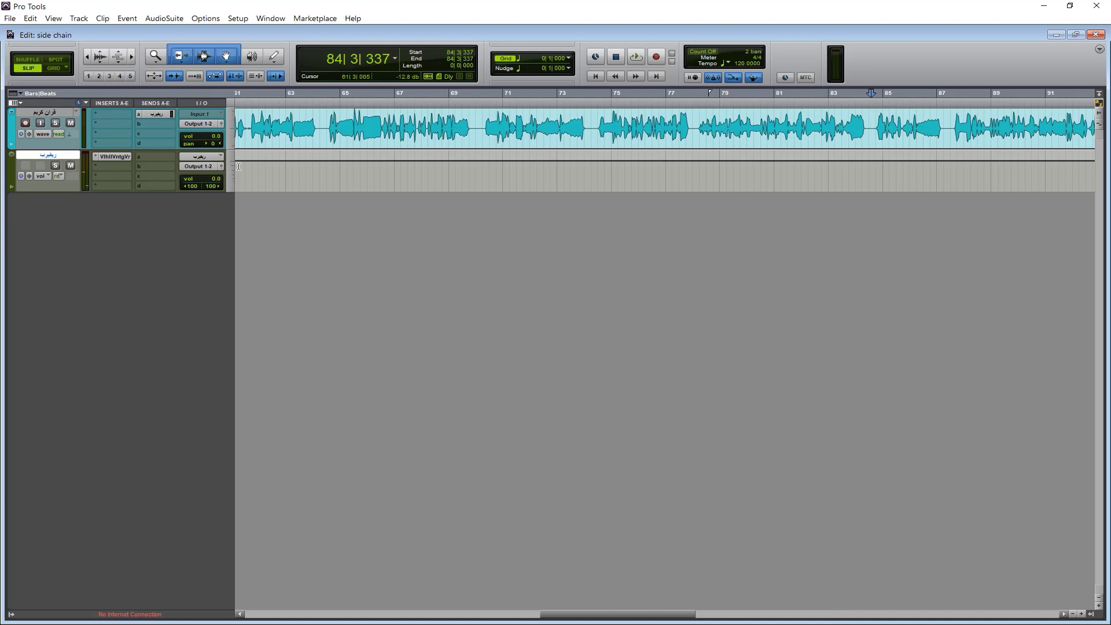
Step: Insert the stereo Dyn3 Compressor/Limiter in the ريفيرب track's third insert slot and move its window clear of the inserts
click(96, 176)
mouse_move(119, 198)
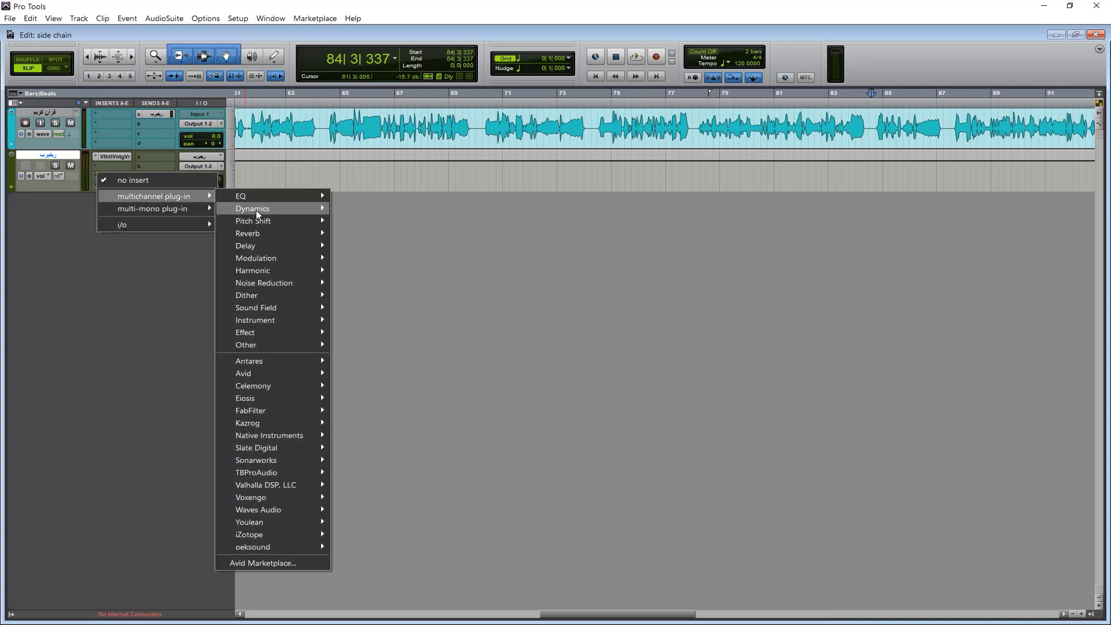
mouse_move(256, 210)
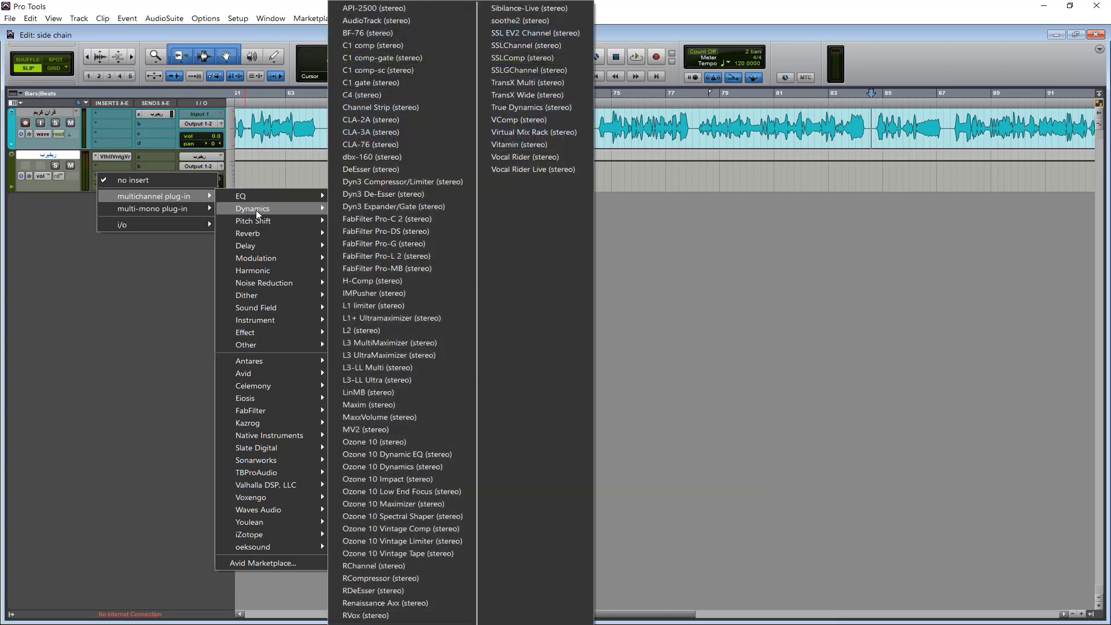
click(413, 183)
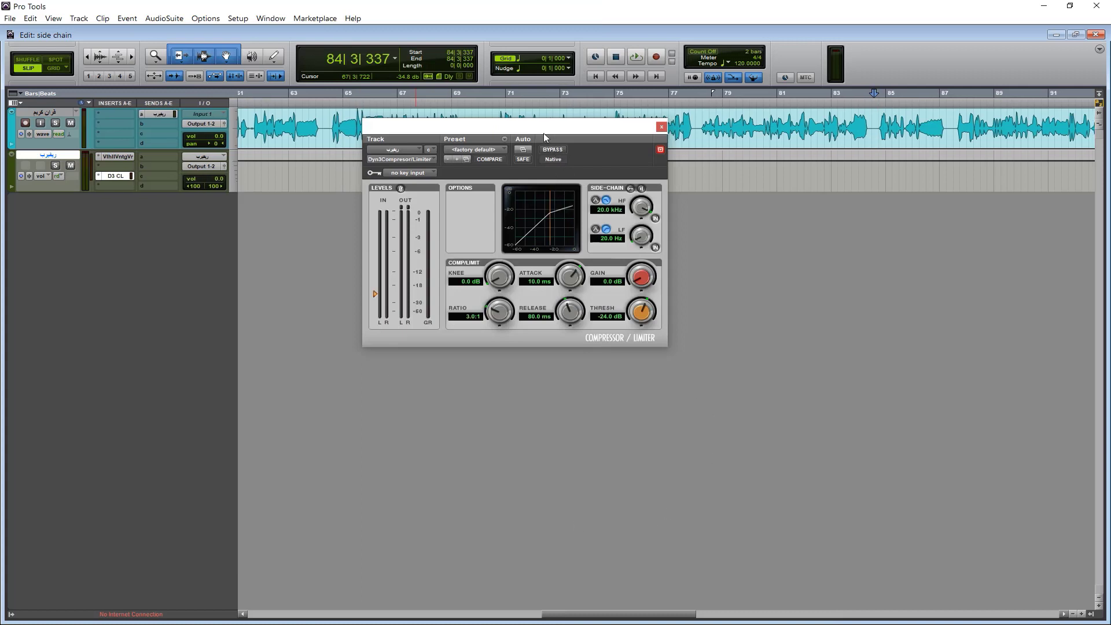
drag(547, 136, 445, 179)
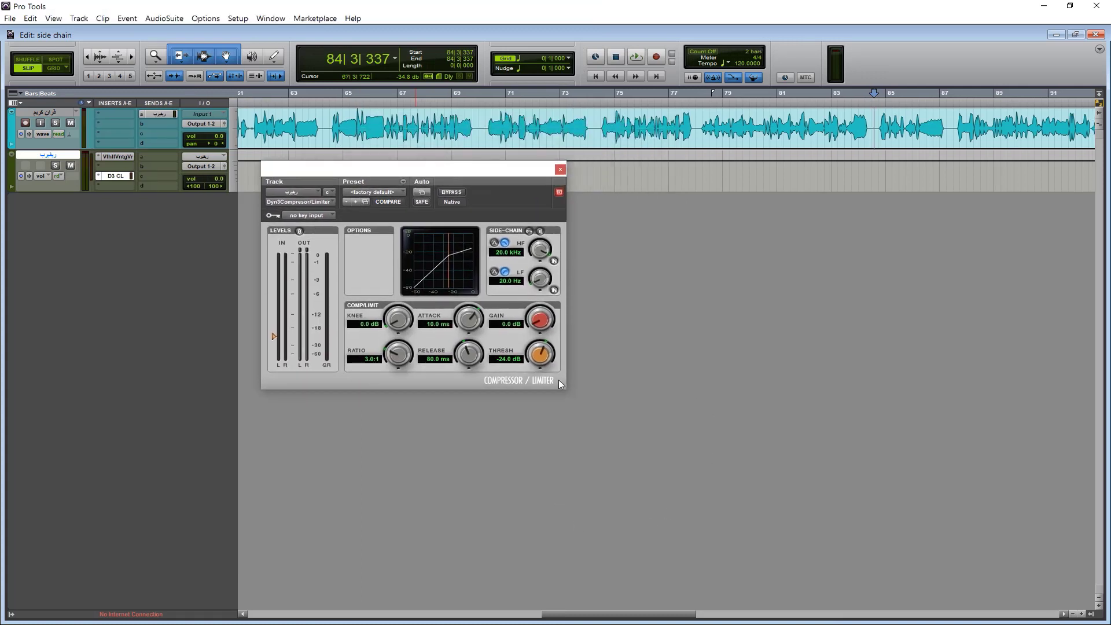
drag(458, 170, 434, 168)
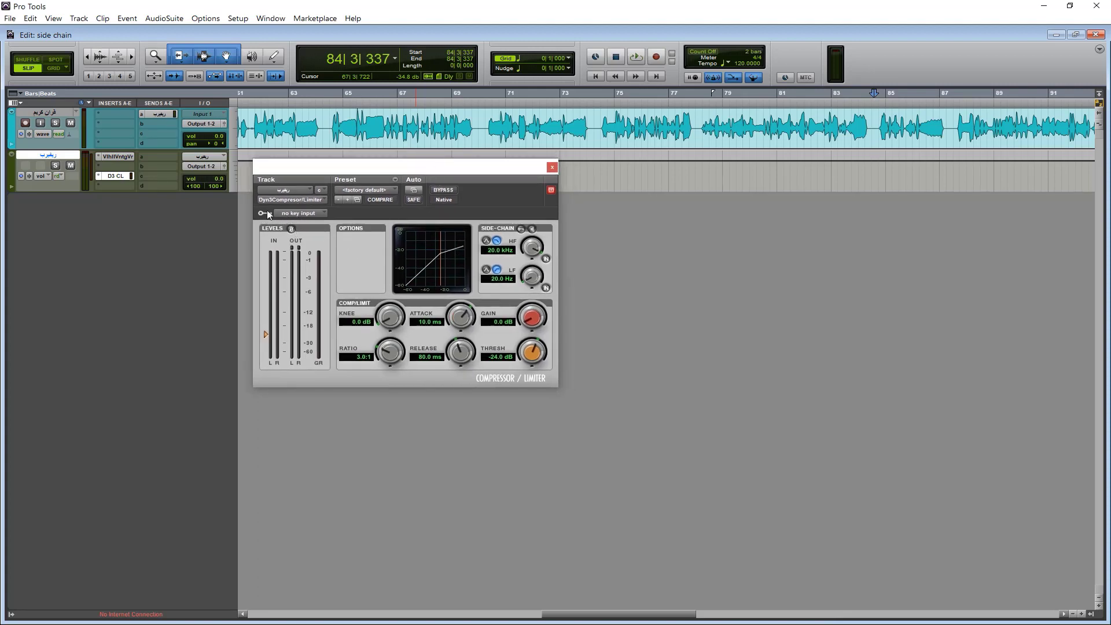
Step: Set the compressor's key input to the mono bus سايد شين and enable its external side-chain key
click(302, 214)
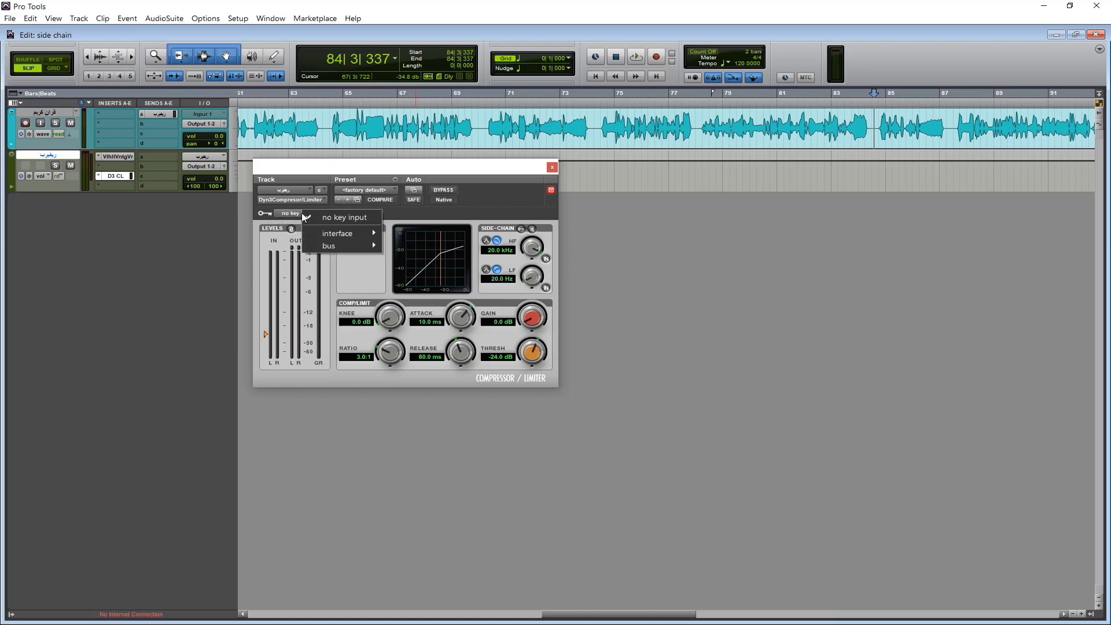
mouse_move(323, 243)
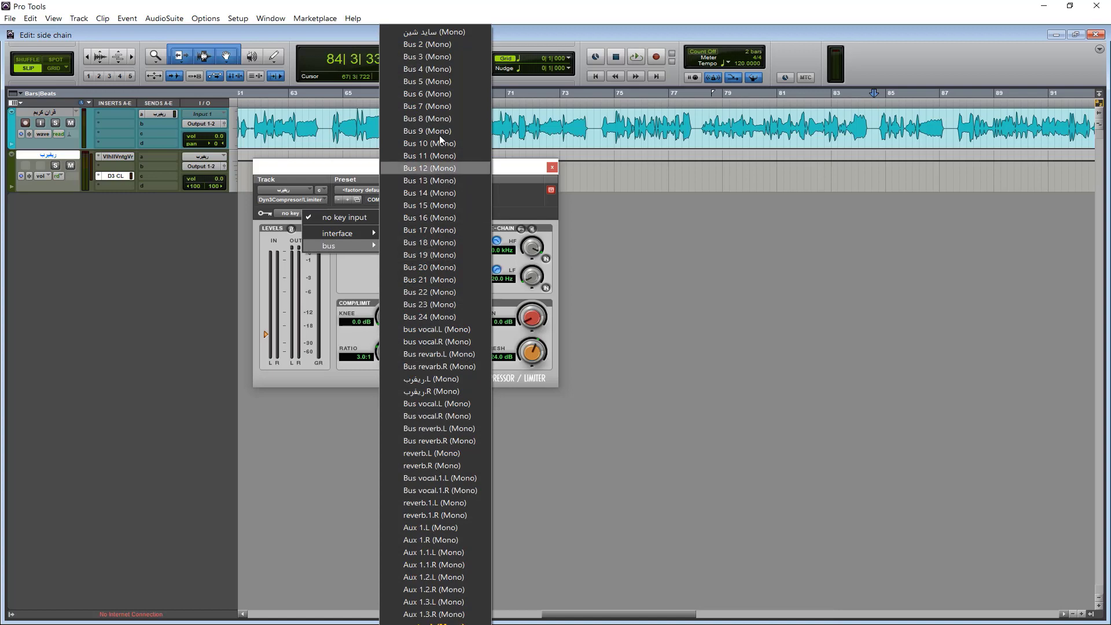
click(438, 36)
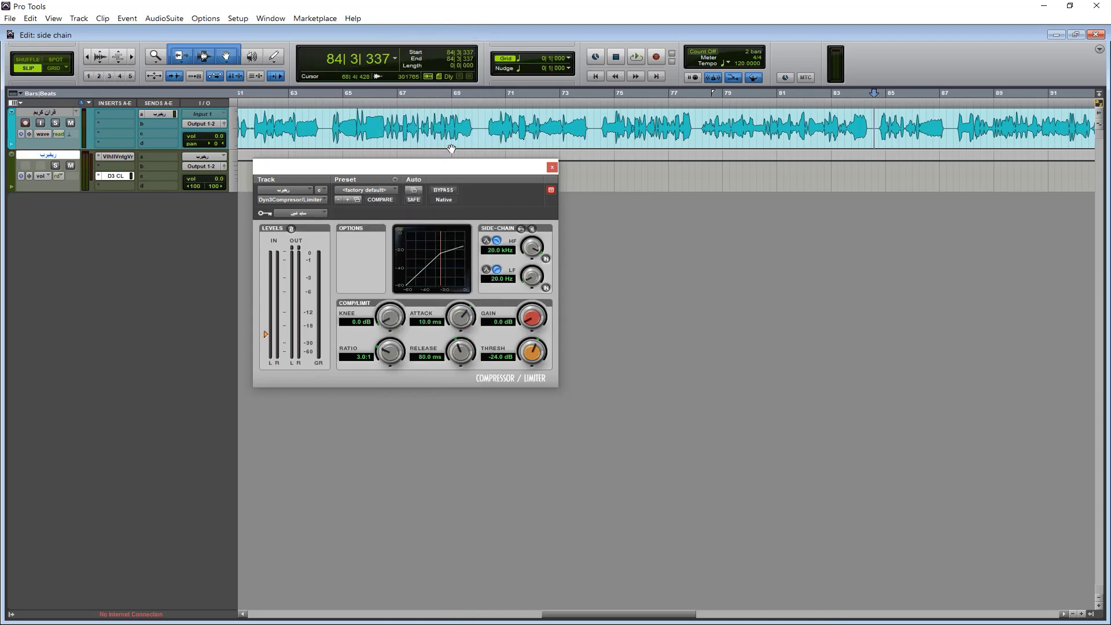
click(521, 229)
click(552, 167)
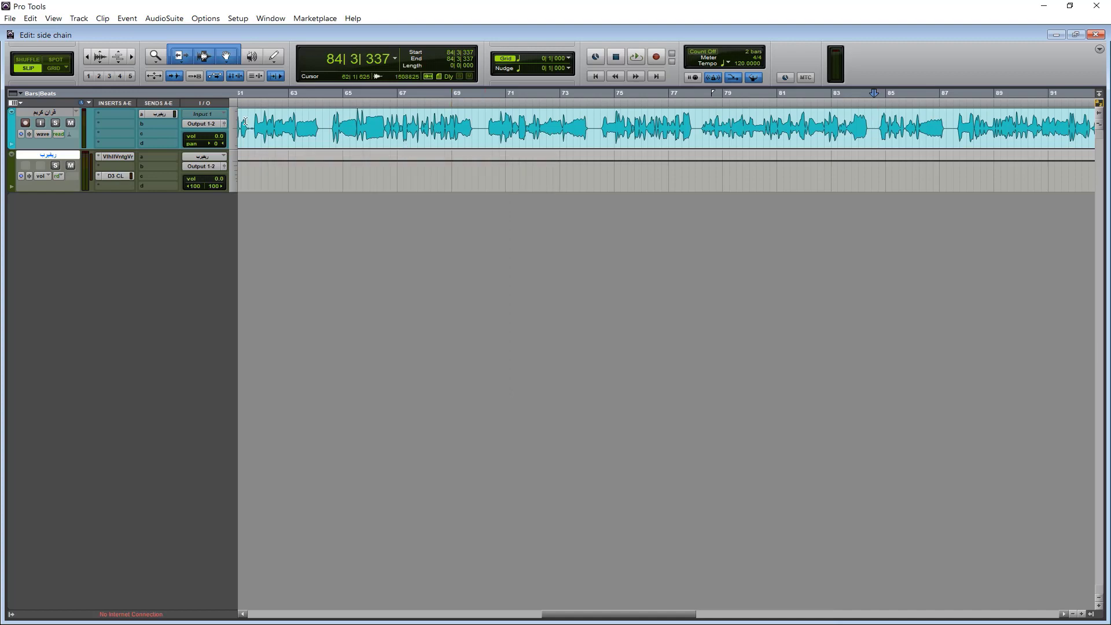
Step: Route send B of the قران كريم track to the mono bus سايد شين and set the send level to 0.0 dB
click(144, 125)
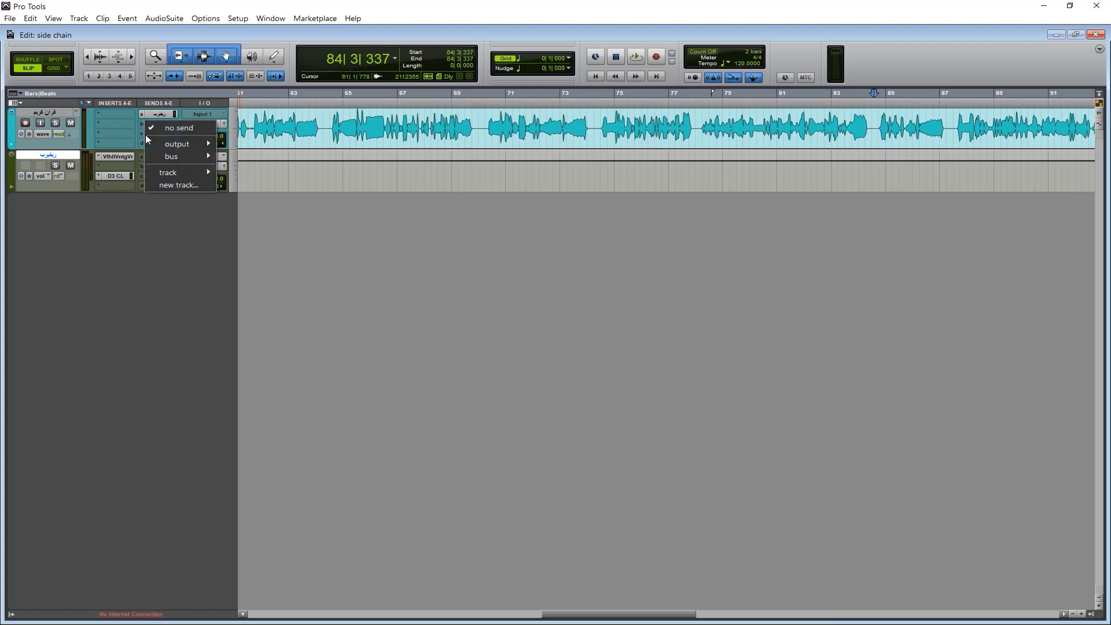
mouse_move(165, 156)
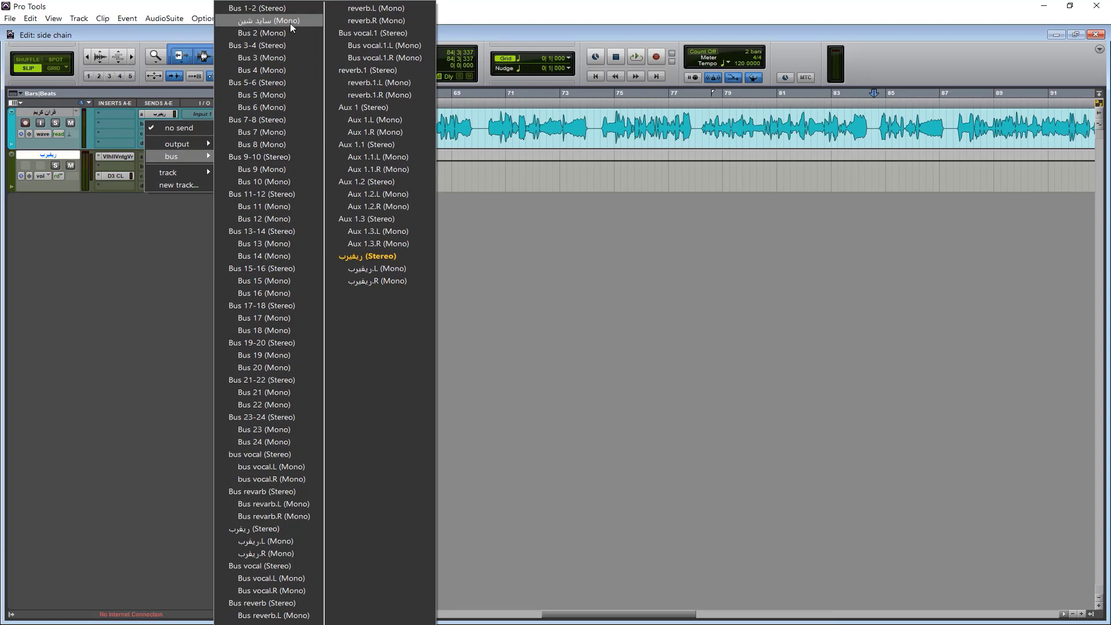
click(252, 22)
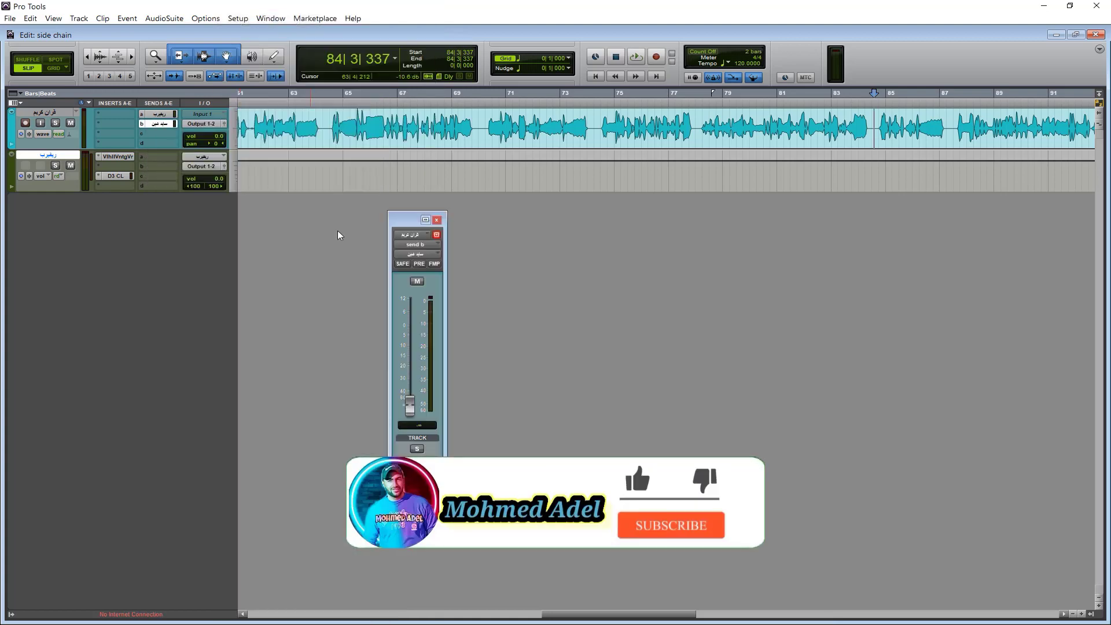
alt+click(410, 405)
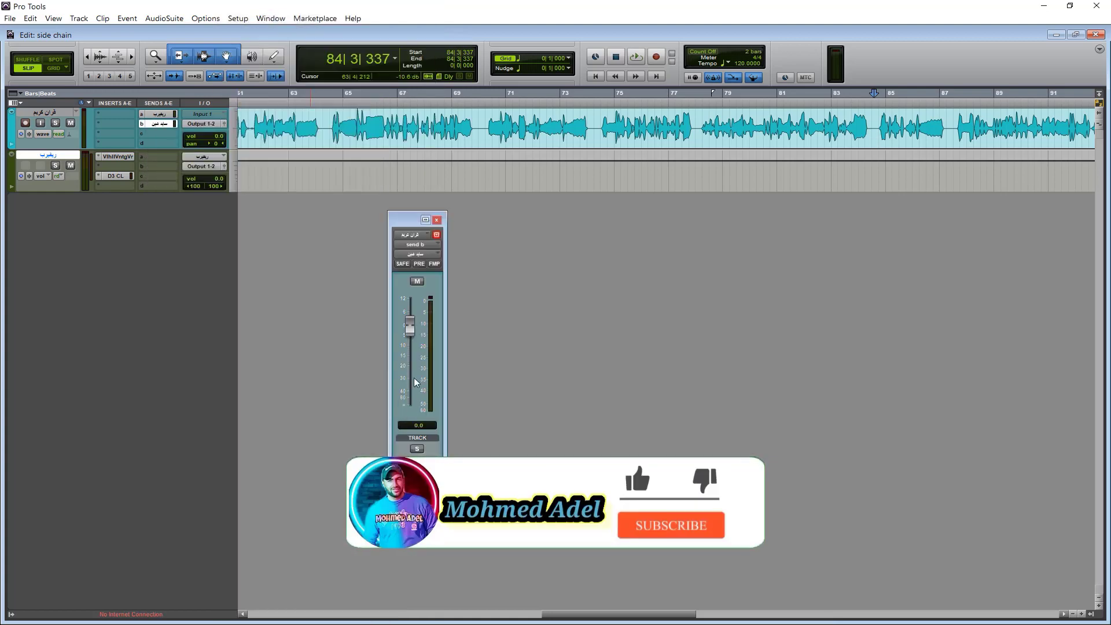
click(437, 219)
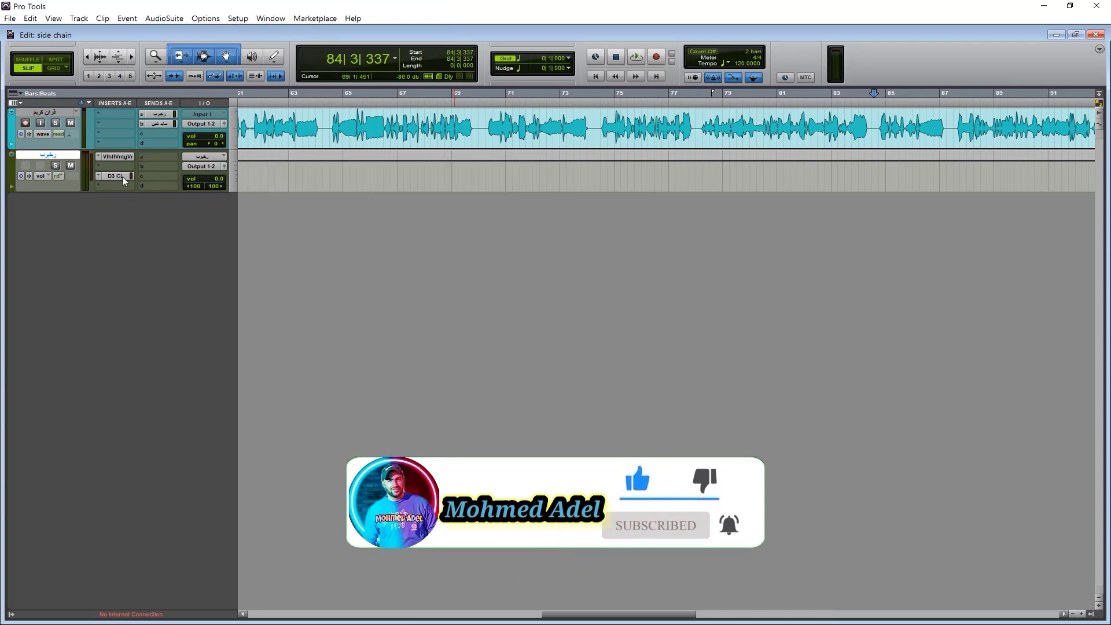
Step: Reopen the compressor on the ريفيرب track and lower its threshold to about -53.4 dB during playback
click(123, 176)
click(123, 176)
click(122, 176)
key(space)
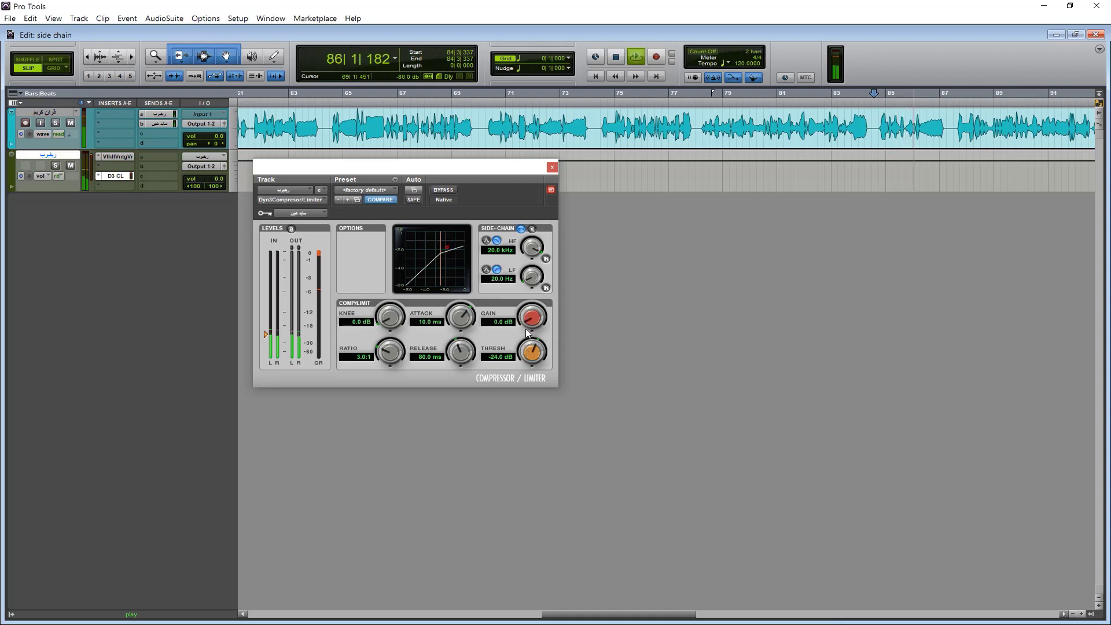
drag(526, 361, 528, 446)
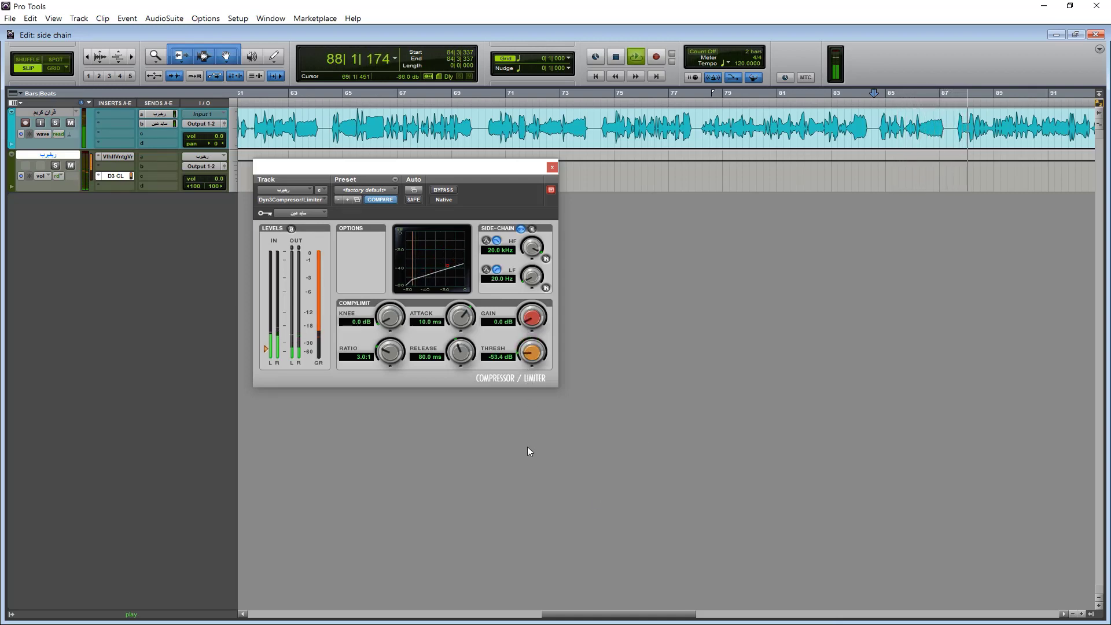
Step: Stop playback and raise the compressor's threshold to about -37.3 dB
key(space)
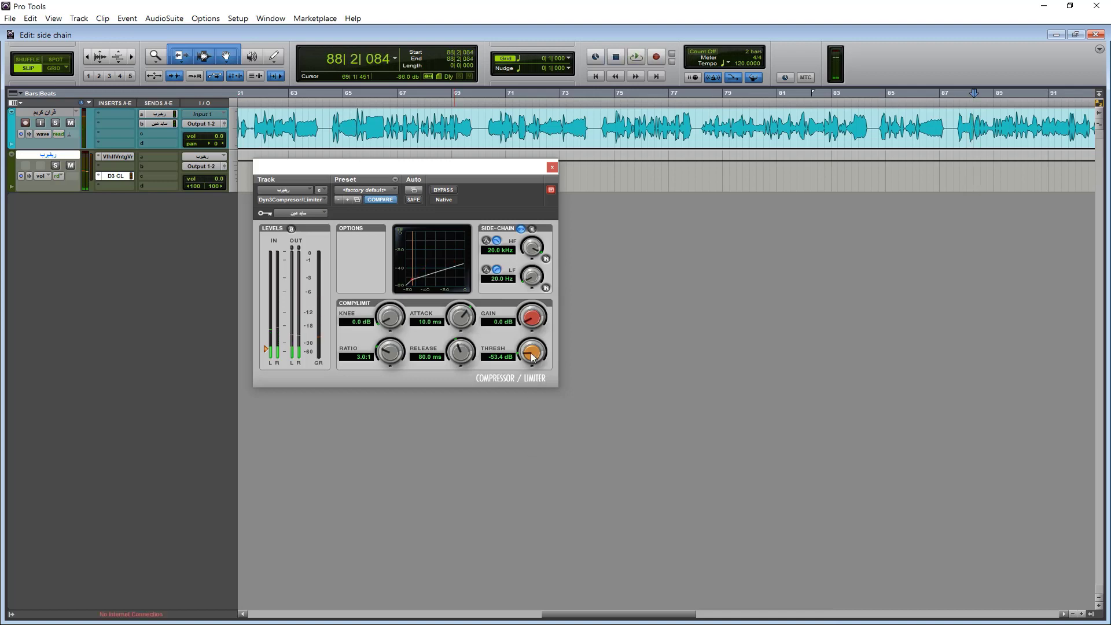
mouse_move(533, 357)
mouse_down()
mouse_move(531, 348)
mouse_move(529, 357)
mouse_up()
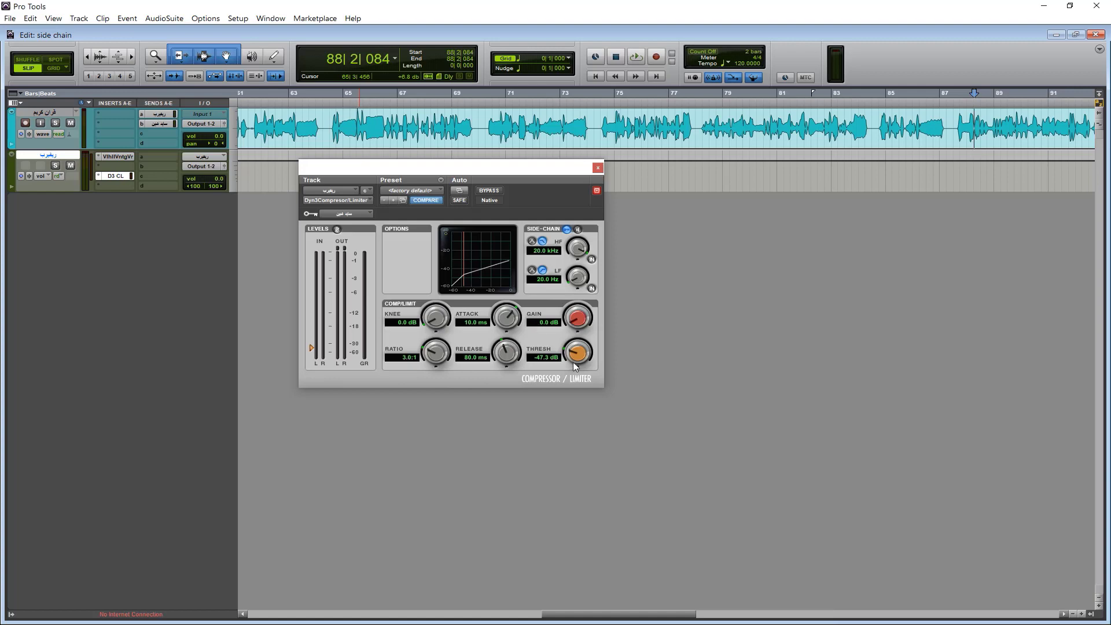
drag(581, 356, 581, 324)
Step: Play the recitation and switch the compressor's external side-chain key off and on again to compare the reverb
key(space)
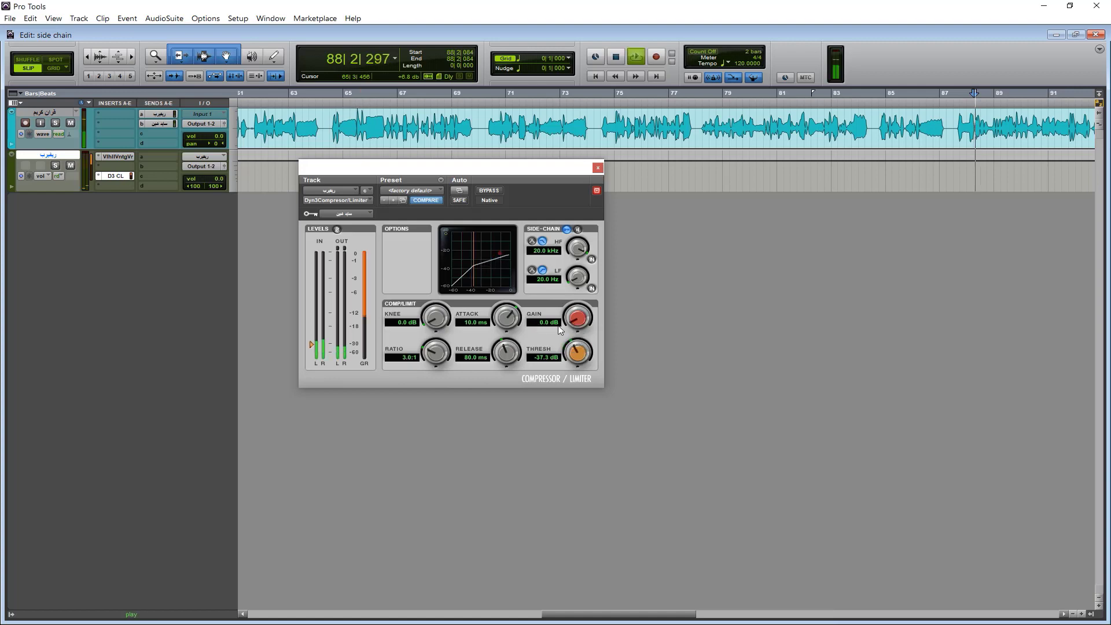
click(566, 230)
click(567, 231)
key(space)
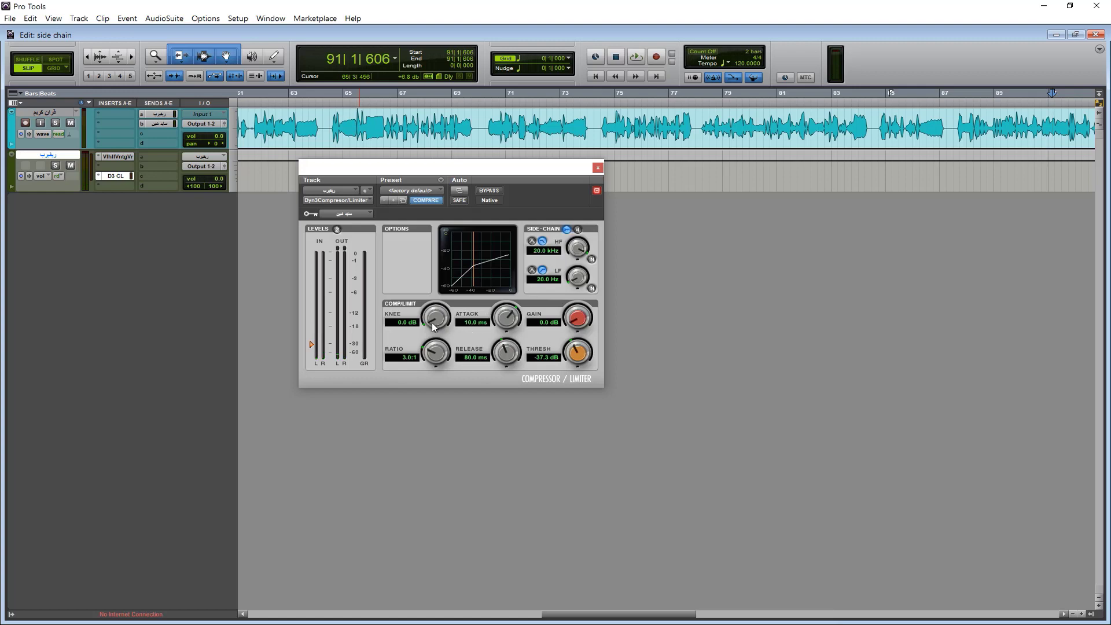
Step: Set the compressor's ratio to 7.0:1 and its knee to 23.0 dB, and reposition its window
drag(426, 351, 425, 331)
drag(432, 318, 415, 203)
drag(484, 172, 434, 143)
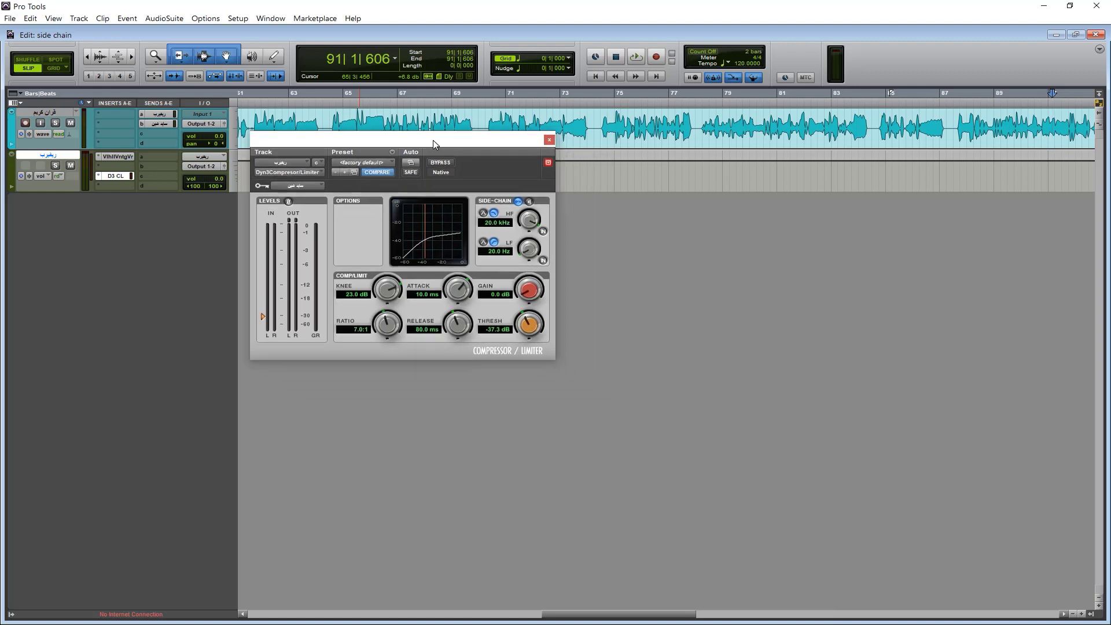
Step: Raise the compressor's threshold to about -25.6 dB while listening to the playback
drag(526, 321, 524, 303)
key(space)
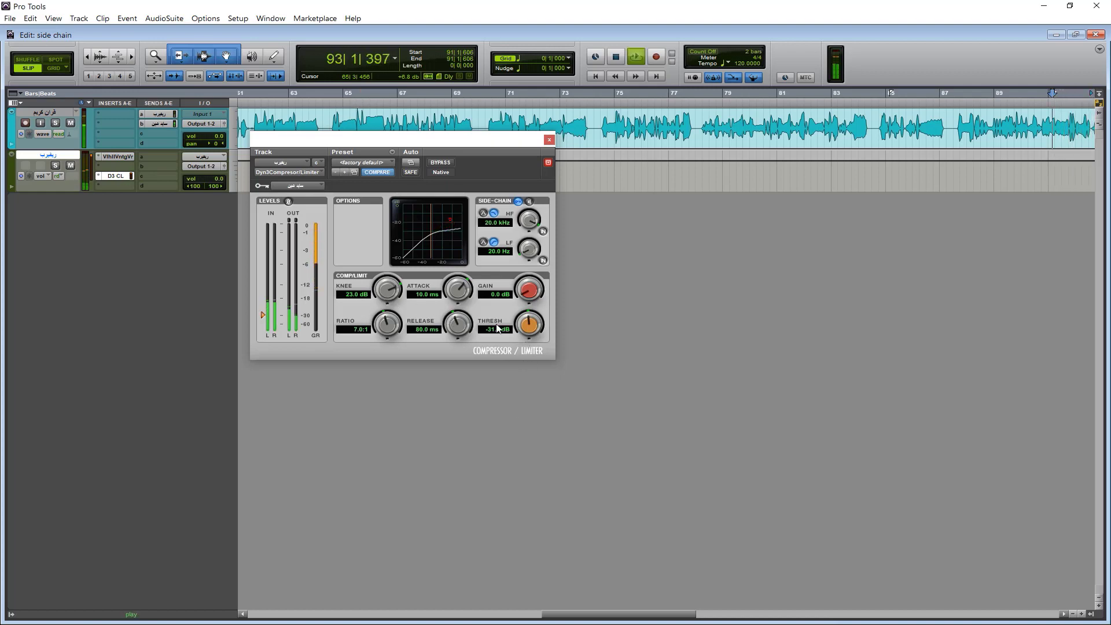
drag(527, 326, 526, 317)
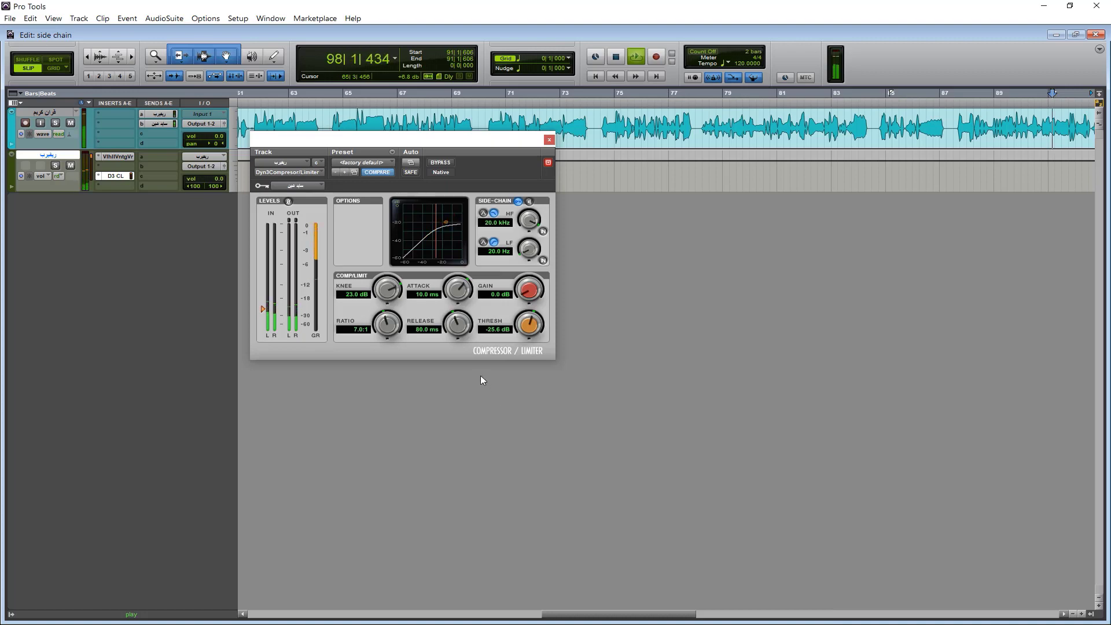
key(space)
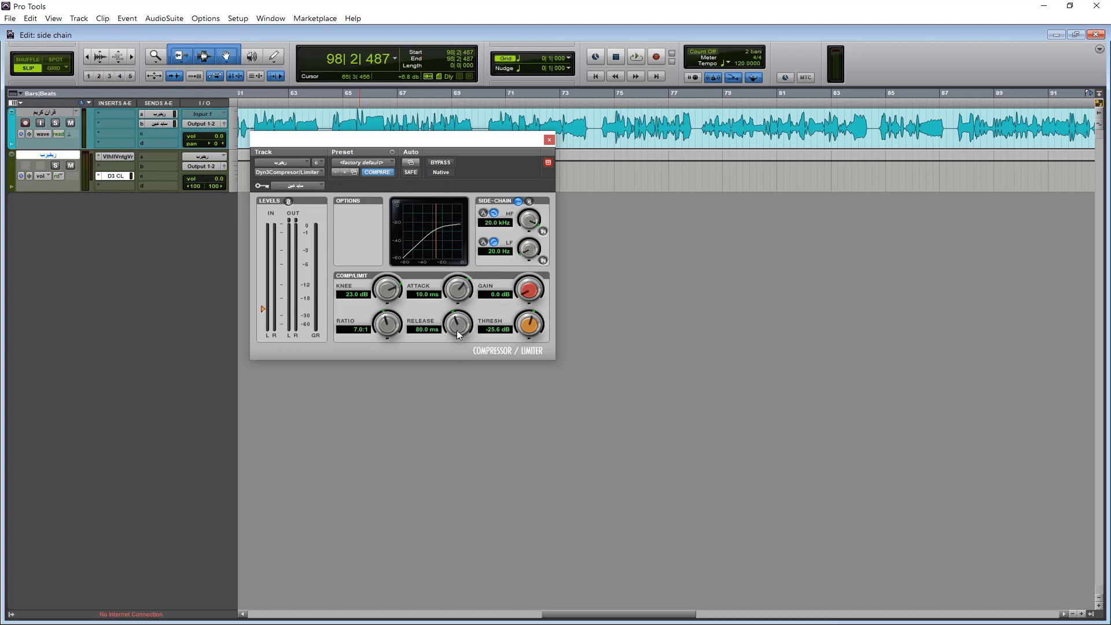
Step: Lengthen the compressor's release to about 210.9 ms and raise its threshold to -23.4 dB during playback
drag(457, 334, 449, 313)
key(space)
drag(528, 325, 529, 319)
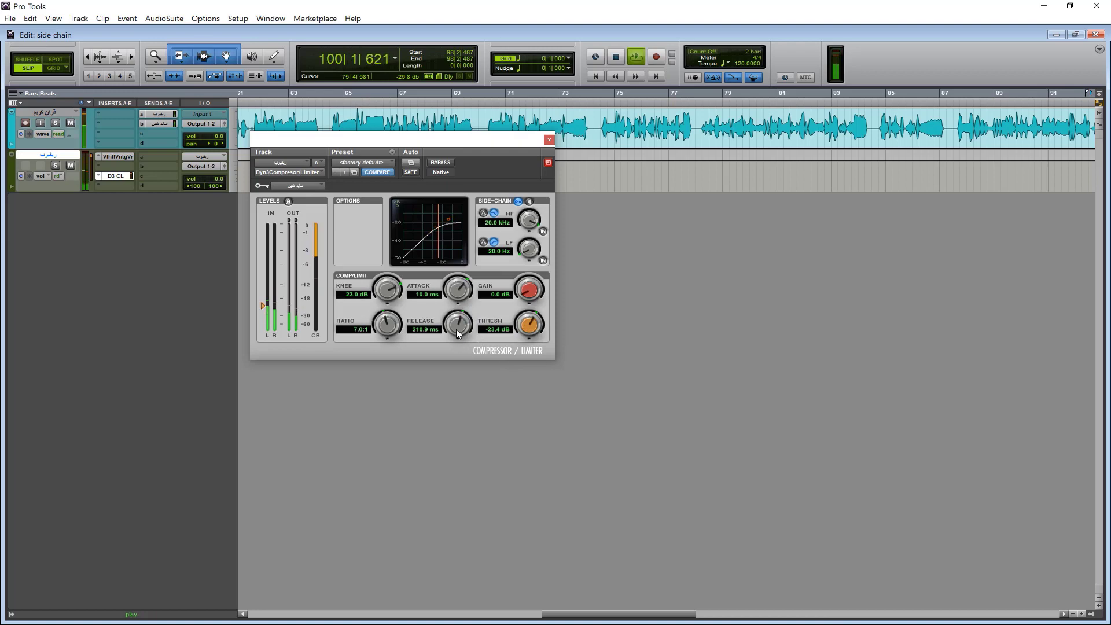
Step: Fine-tune the compressor's release to 241.0 ms and raise its ratio to 12.1:1, ending playback
drag(457, 329, 456, 328)
drag(387, 327, 387, 315)
key(space)
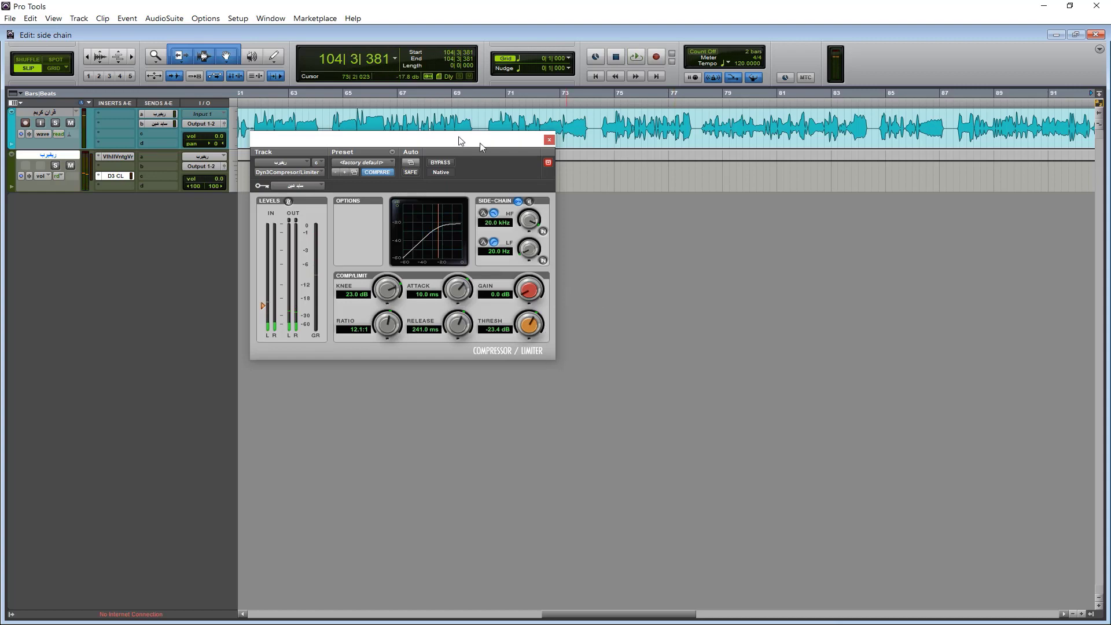
Step: Move the compressor clear of the waveform and compare the ducked reverb with the external key off and on during playback
drag(459, 141, 469, 177)
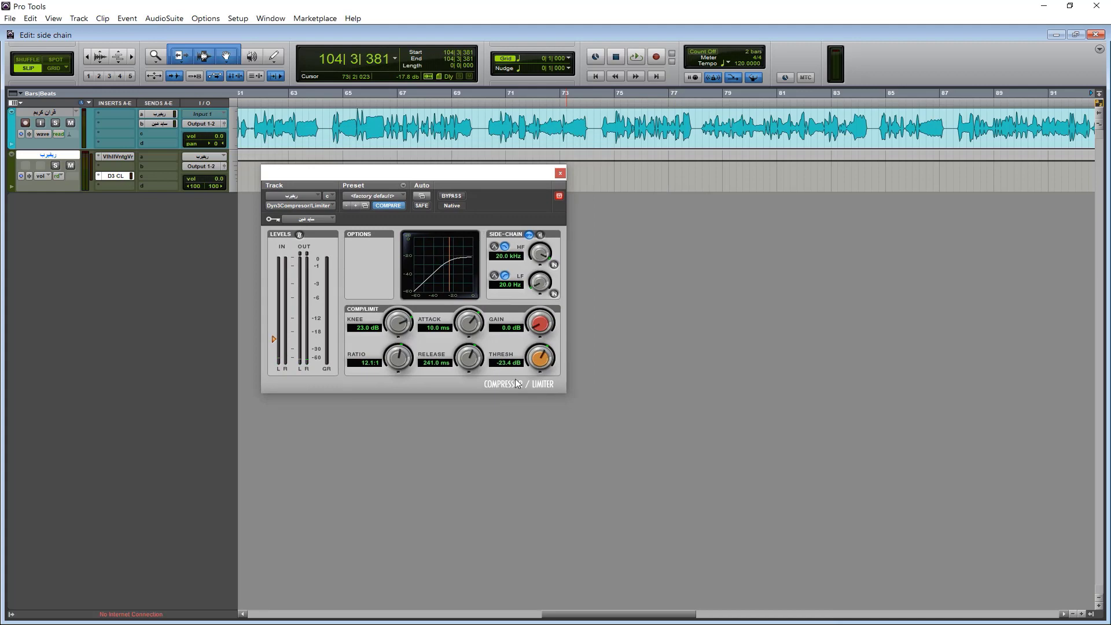
key(space)
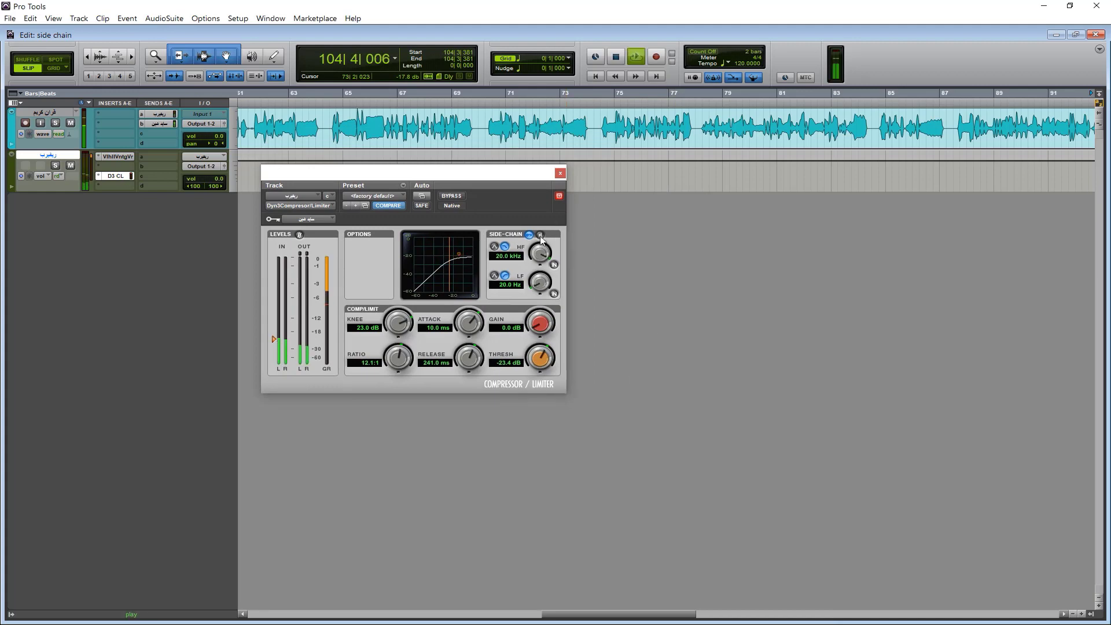
click(529, 234)
click(530, 236)
key(space)
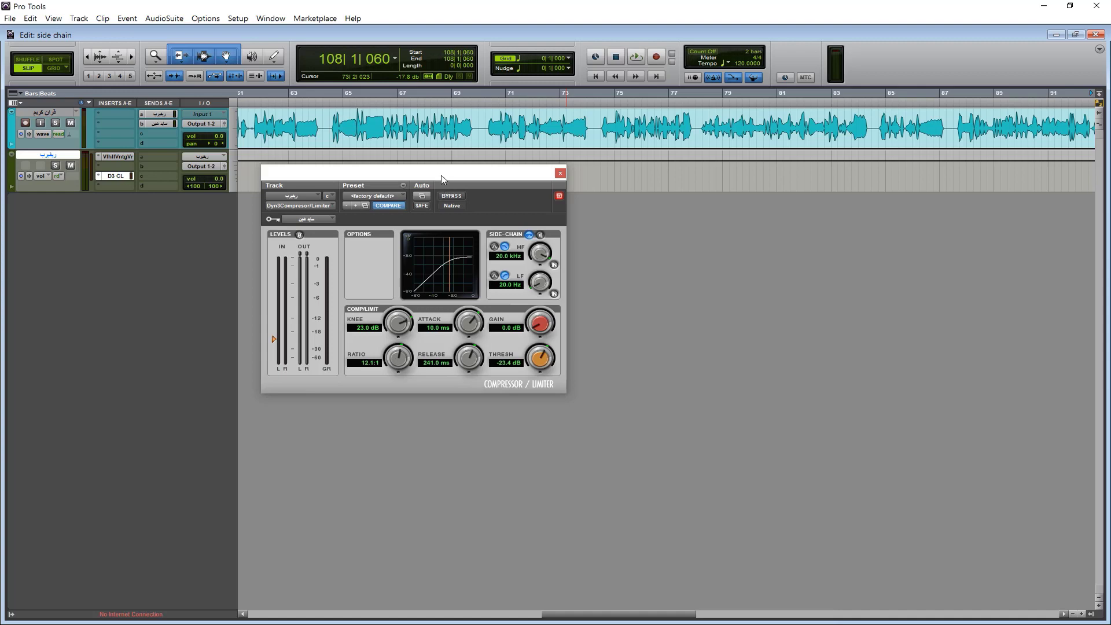
drag(439, 173, 421, 159)
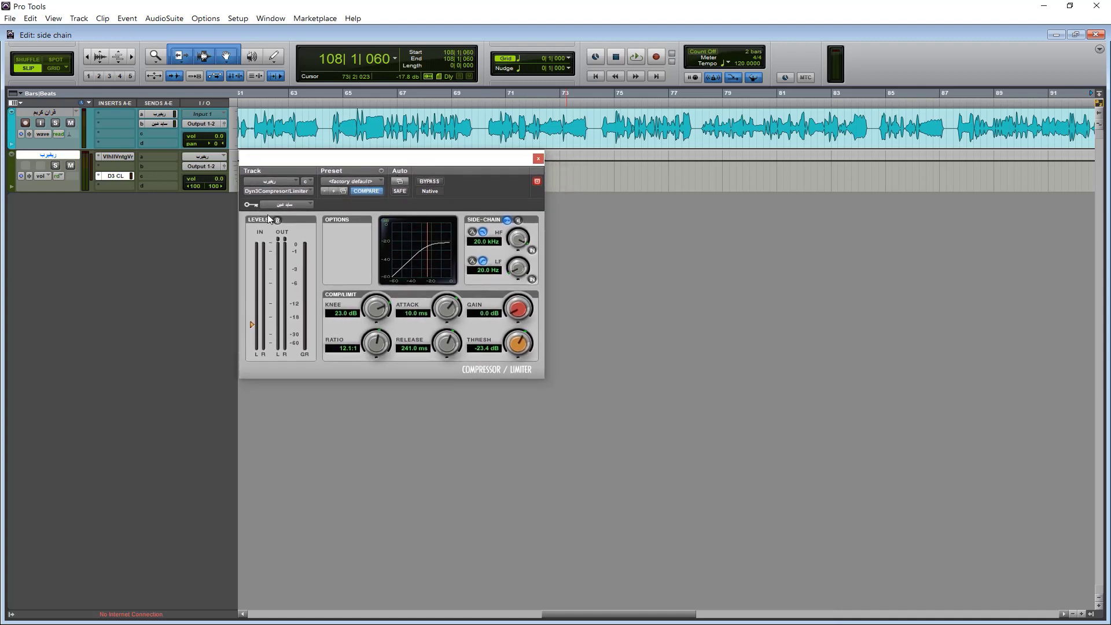
mouse_move(424, 162)
mouse_down()
mouse_move(447, 175)
mouse_move(421, 160)
mouse_up()
mouse_move(422, 159)
mouse_down()
mouse_move(445, 172)
mouse_move(419, 158)
mouse_up()
mouse_move(419, 159)
mouse_down()
mouse_move(434, 173)
mouse_move(420, 159)
mouse_up()
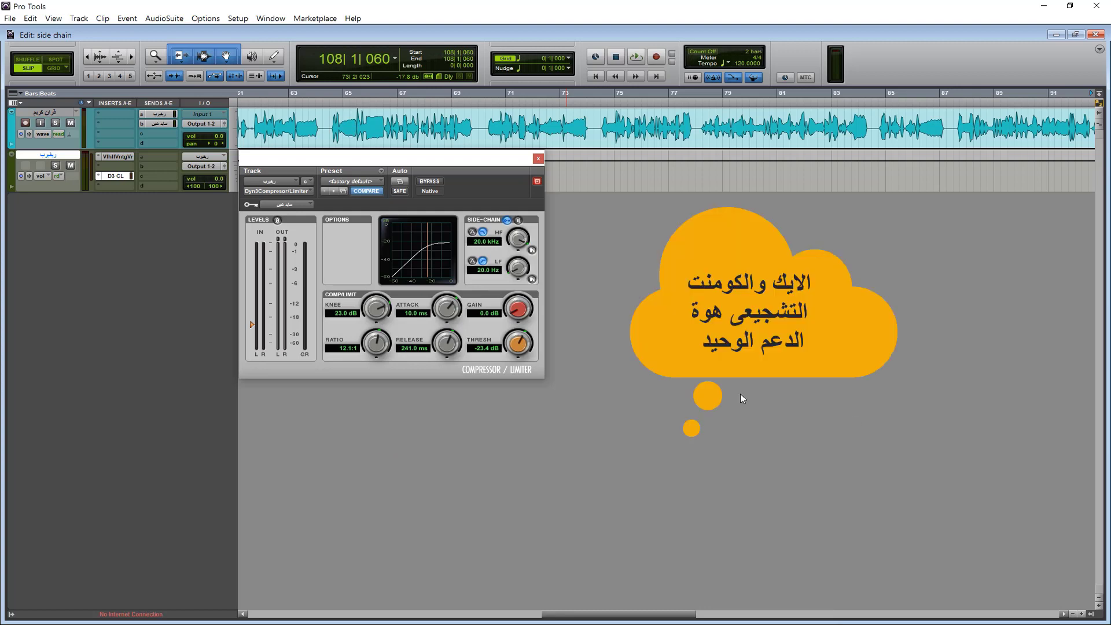
mouse_move(420, 157)
mouse_down()
mouse_move(438, 172)
mouse_move(419, 159)
mouse_up()
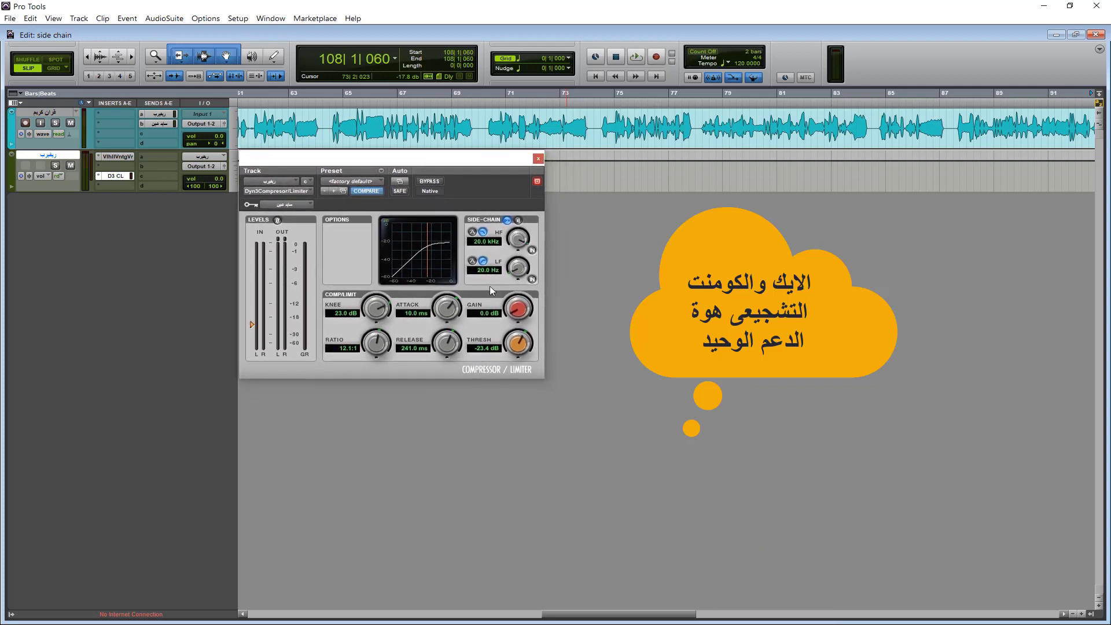